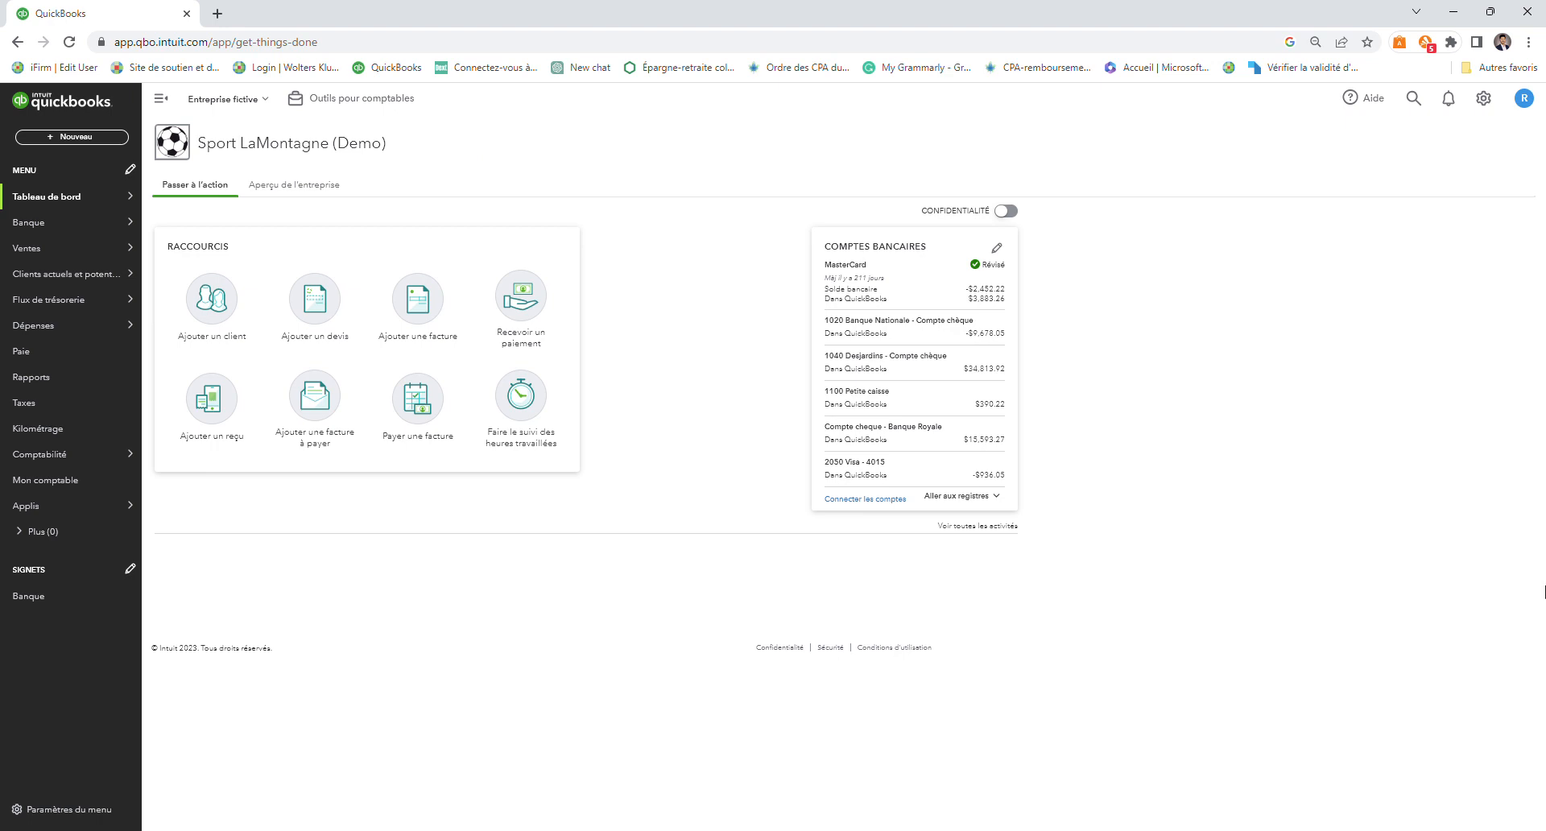
Show the Fournisseurs vendor list under Dépenses and browse the suppliers' balances
{"action": "mouse_move", "coordinate": [121, 326]}
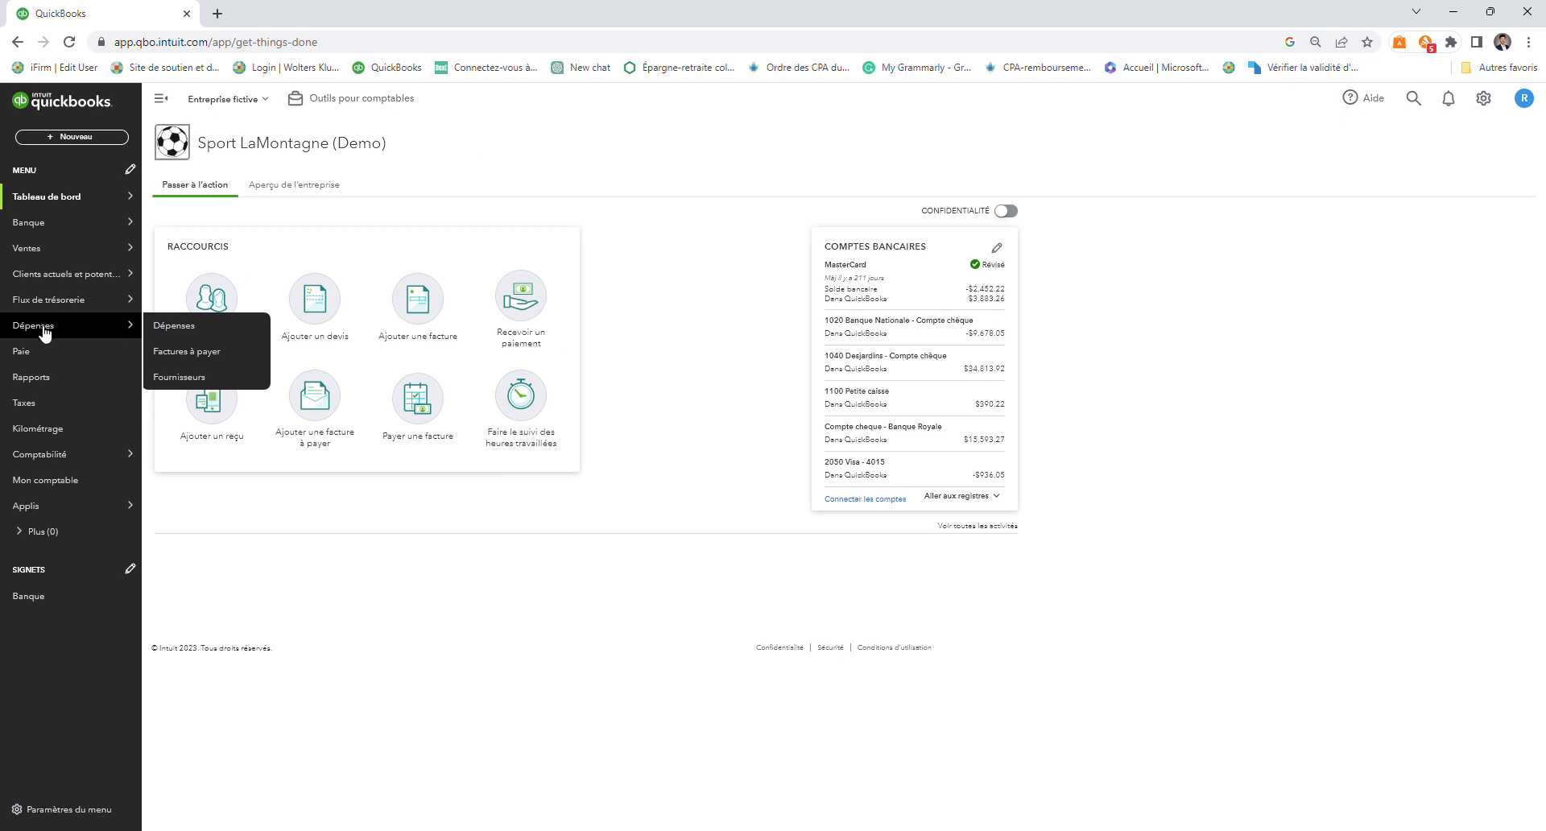
{"action": "left_click", "coordinate": [181, 378]}
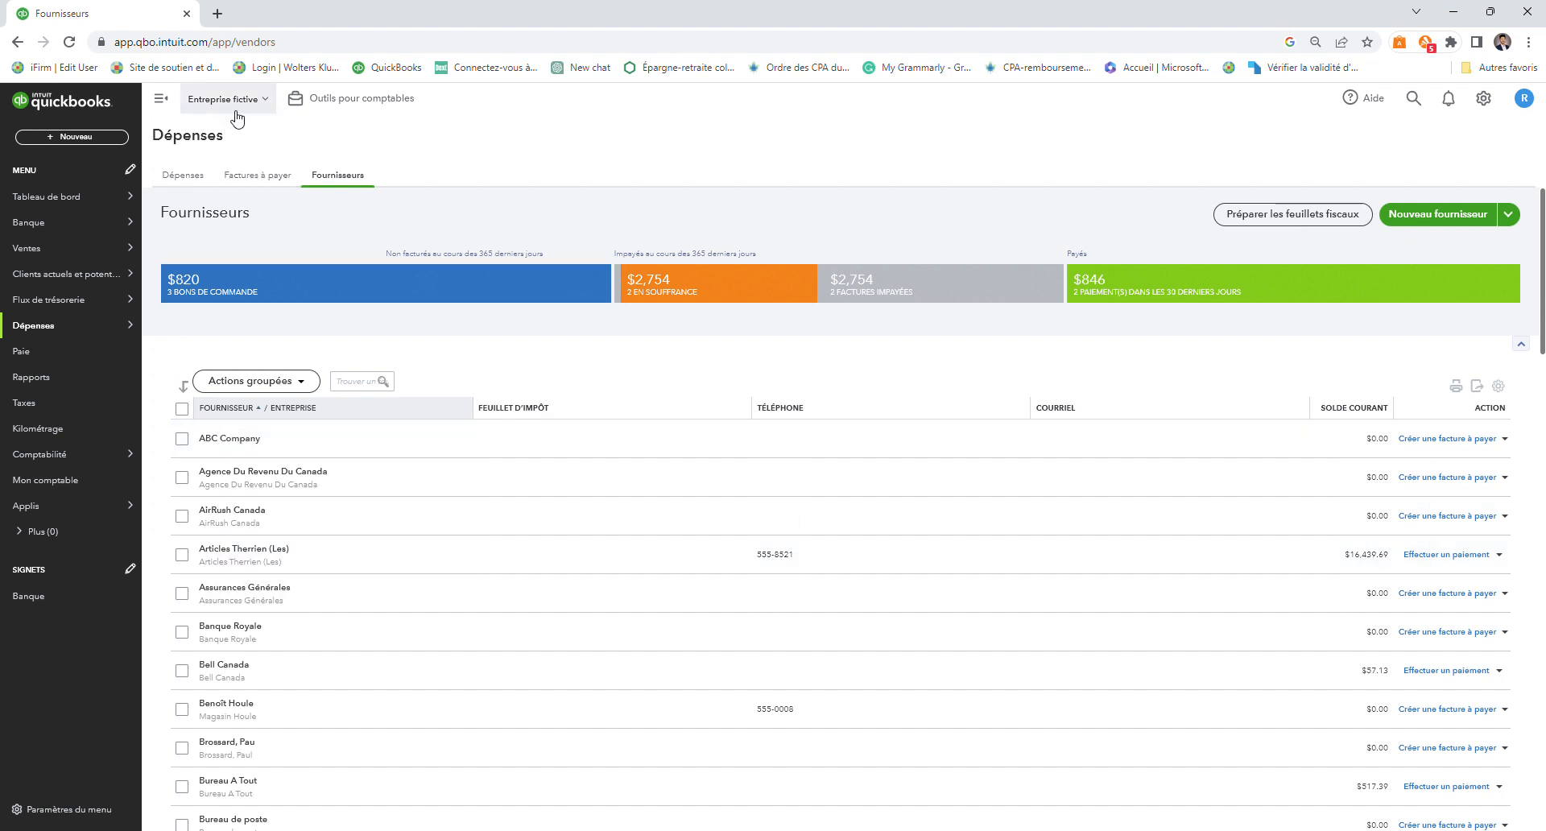
{"action": "scroll", "coordinate": [327, 586], "scroll_direction": "down", "scroll_amount": 2}
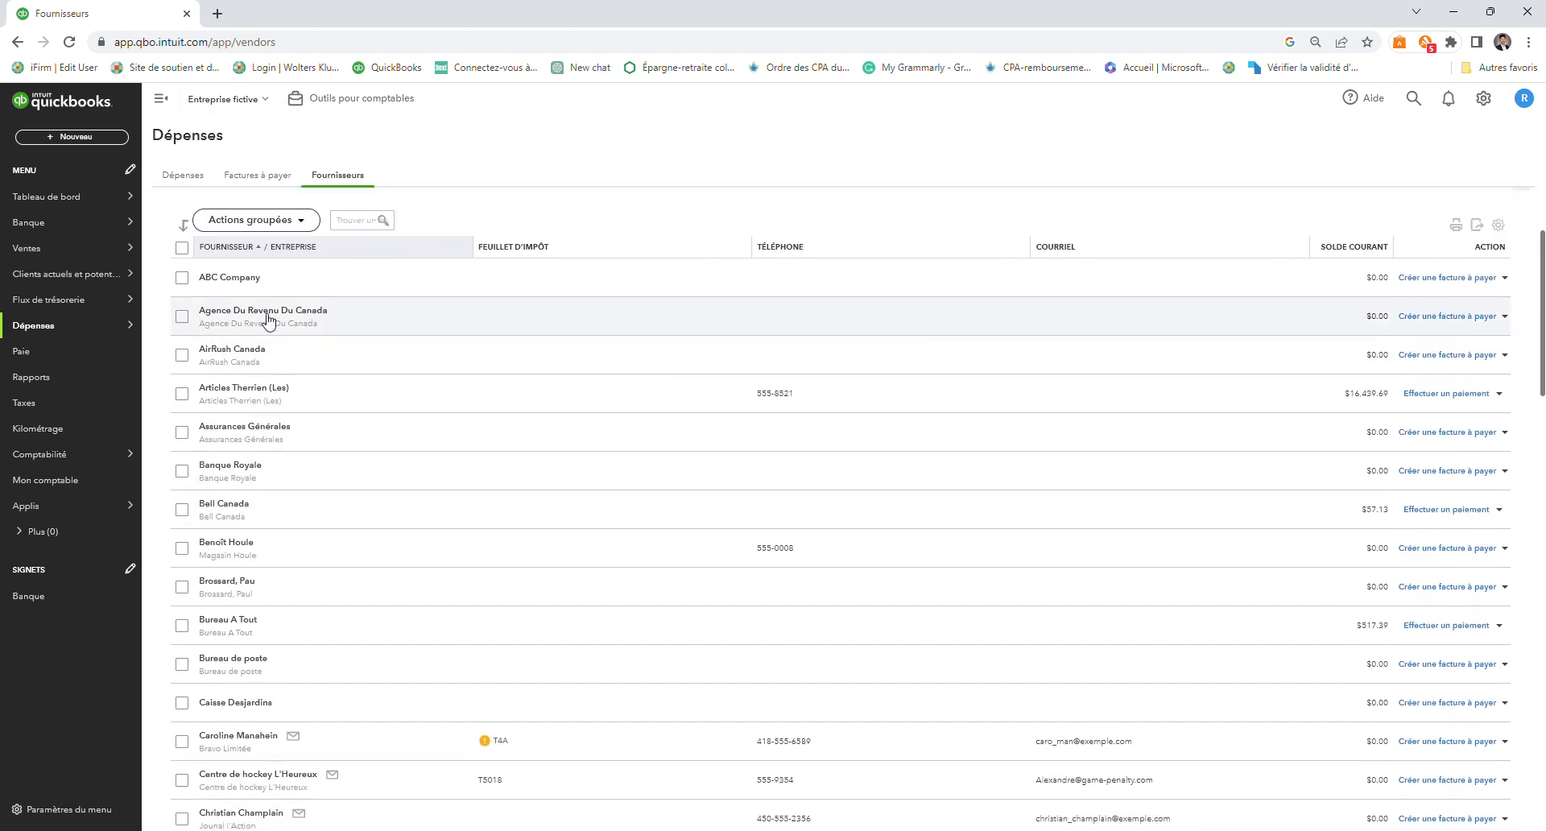
{"action": "scroll", "coordinate": [461, 404], "scroll_direction": "down", "scroll_amount": 12}
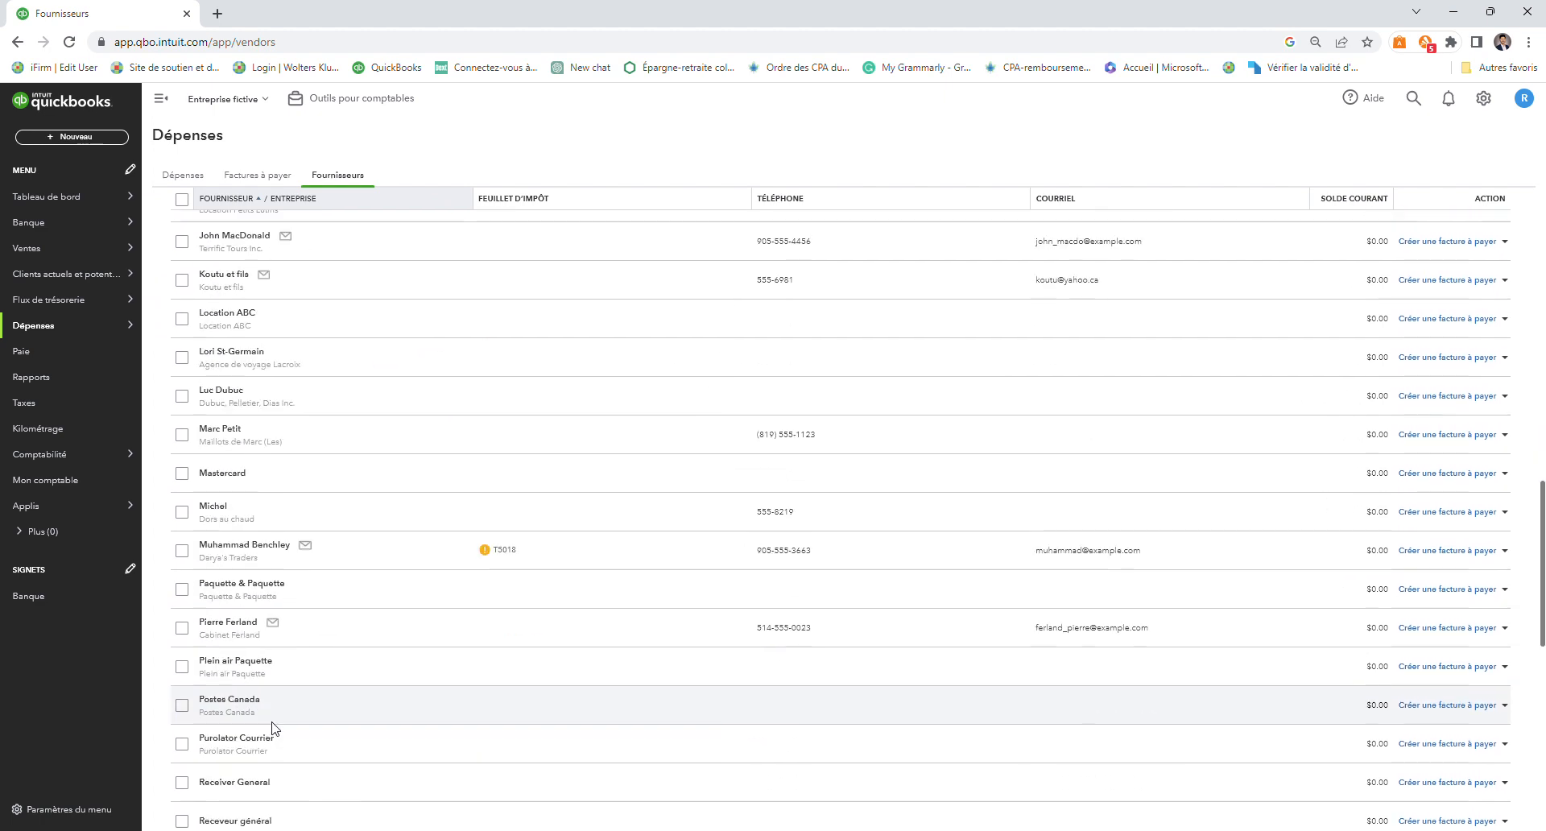
{"action": "scroll", "coordinate": [275, 729], "scroll_direction": "up", "scroll_amount": 16}
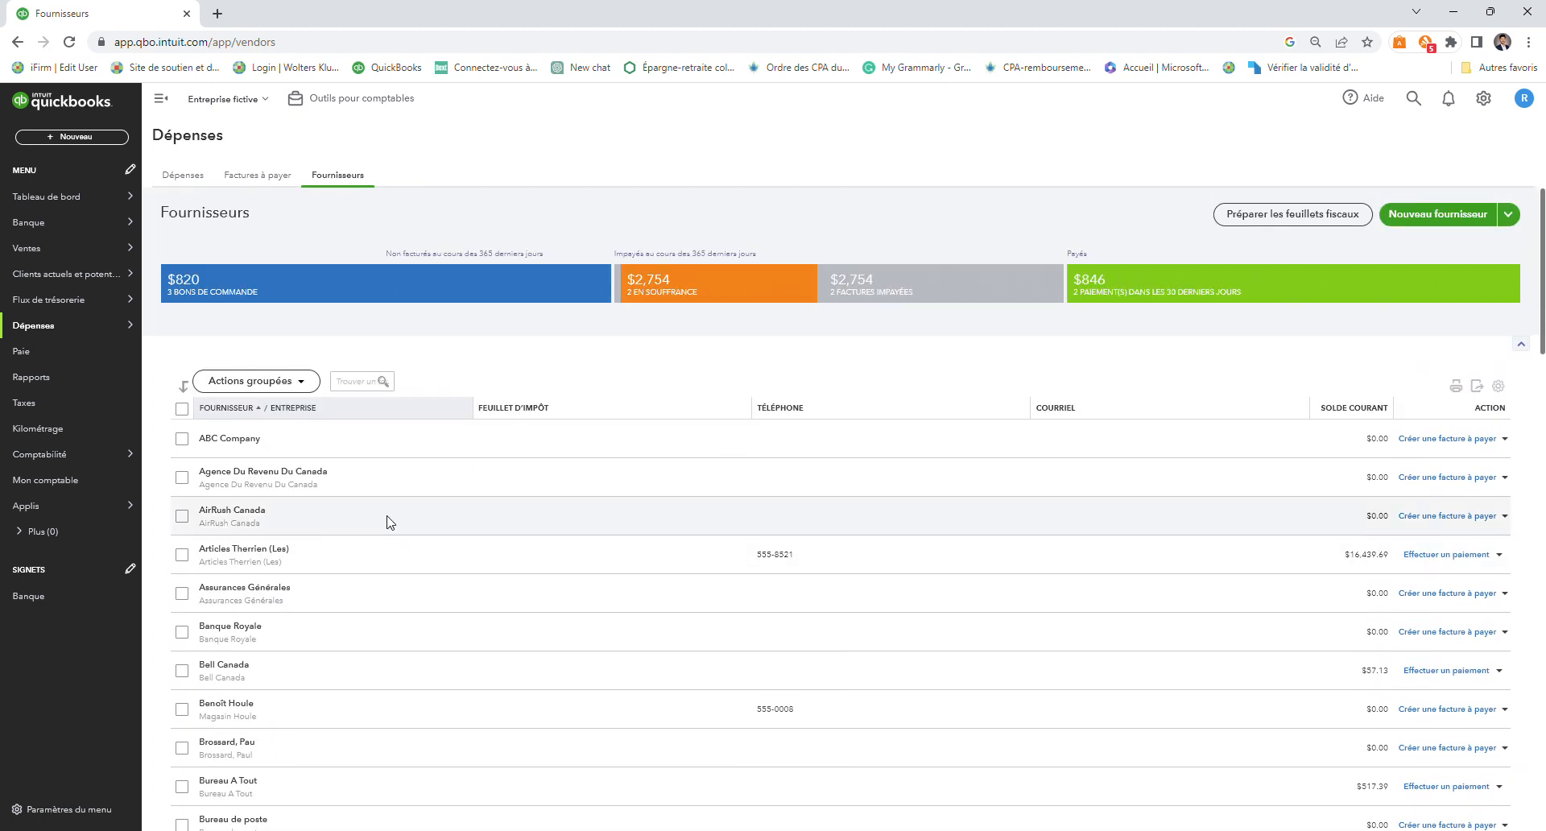
Start a new vendor with company name '1234-5678 Québec Inc.'
{"action": "left_click", "coordinate": [1427, 219]}
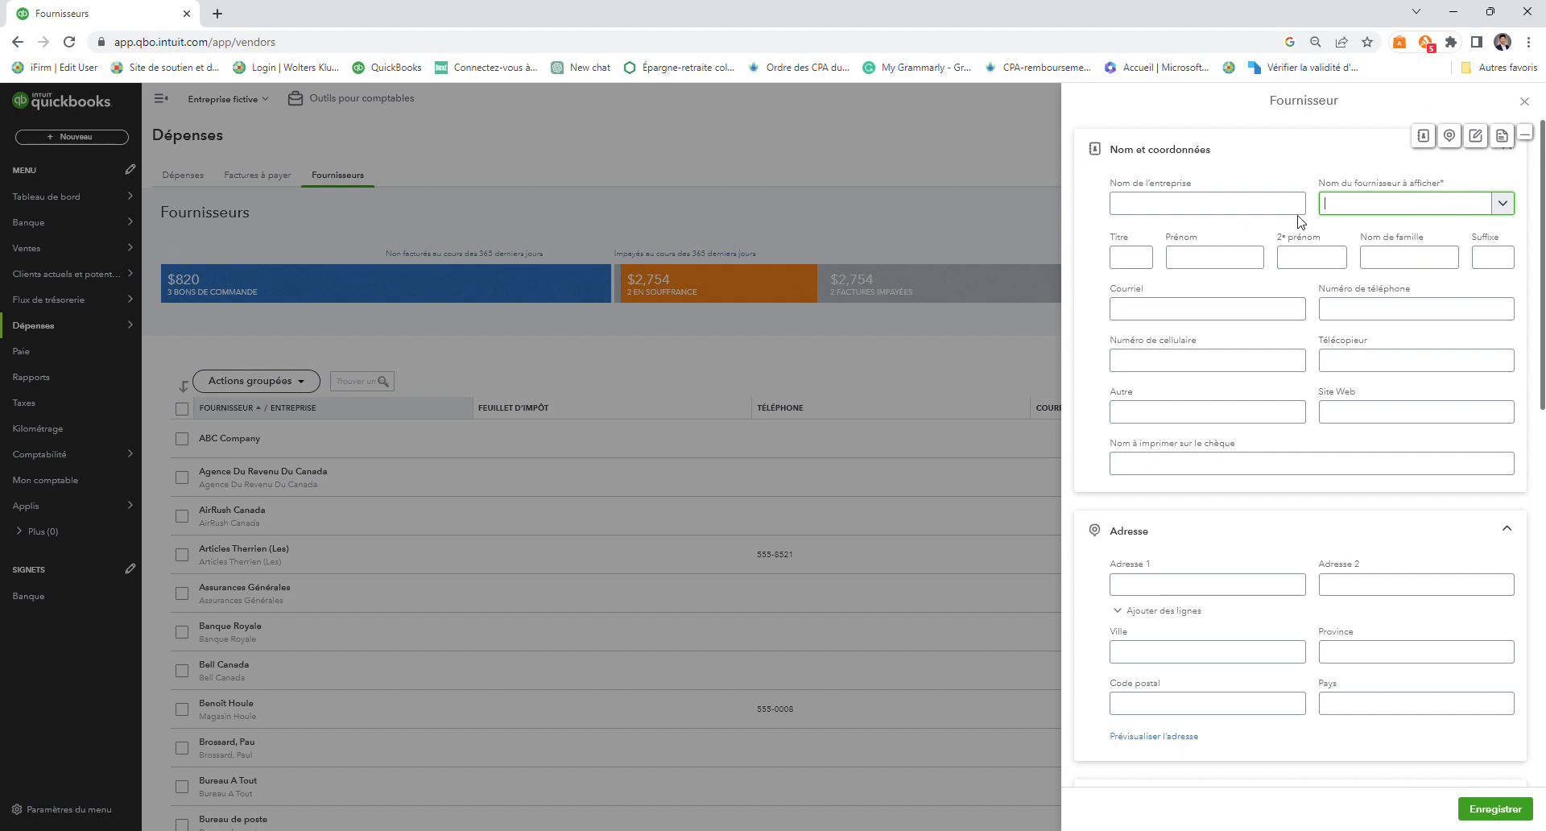
{"action": "left_click", "coordinate": [1197, 308]}
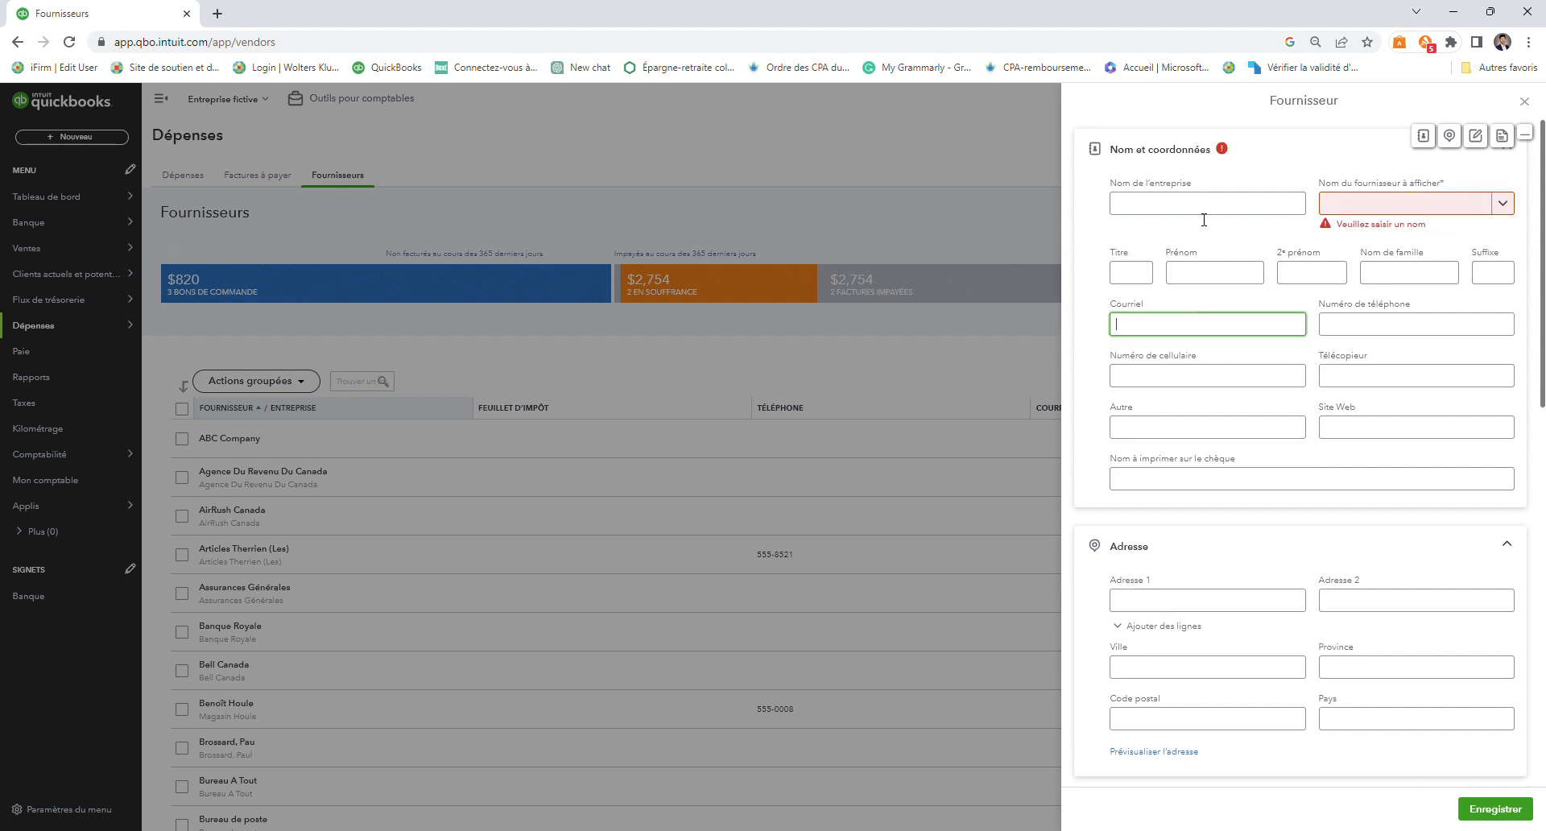
{"action": "left_click", "coordinate": [1185, 211]}
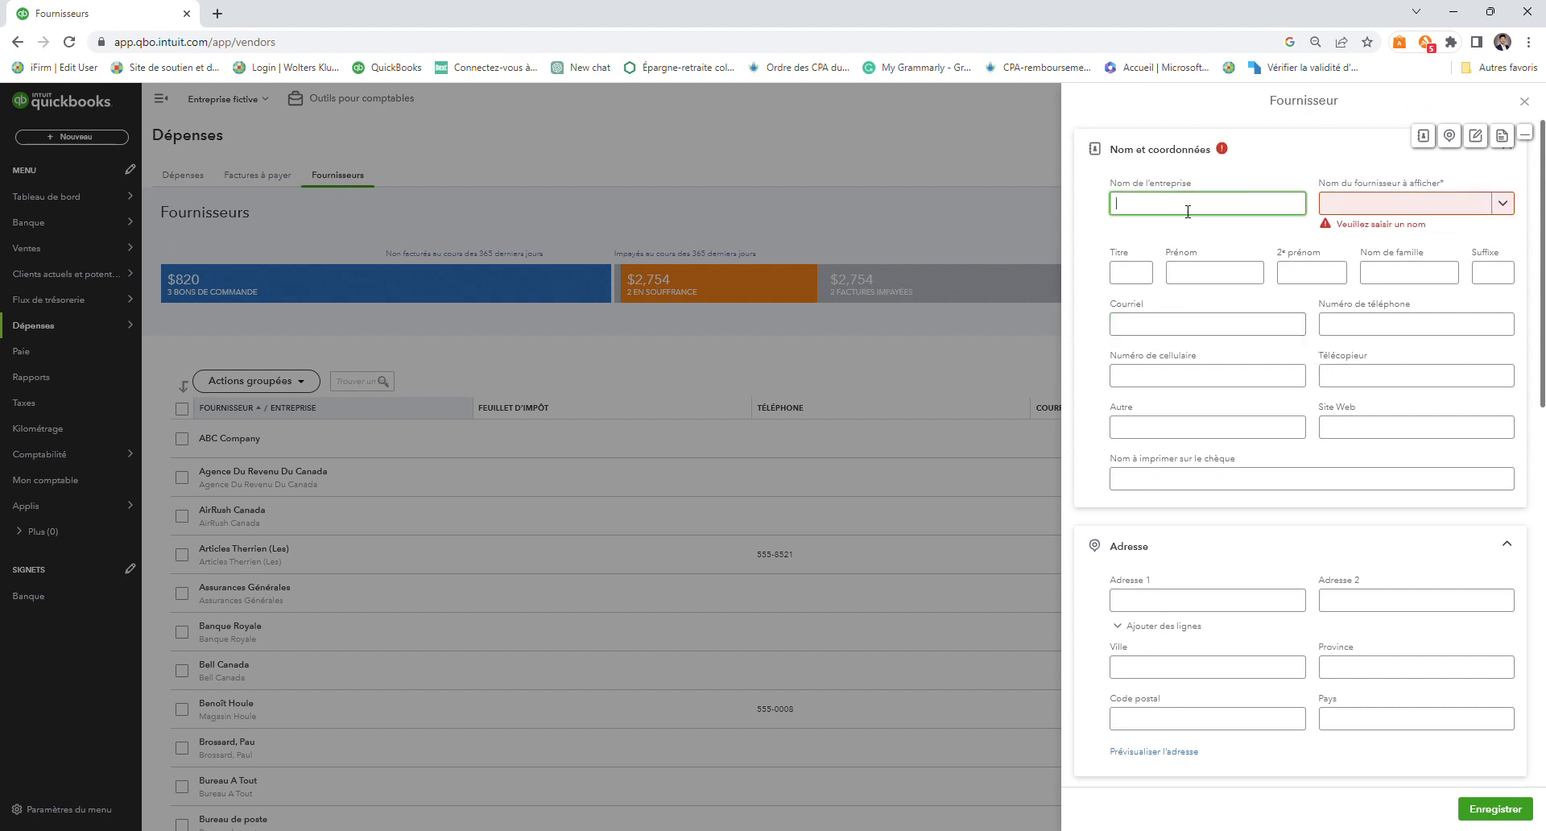
{"action": "type", "text": "12"}
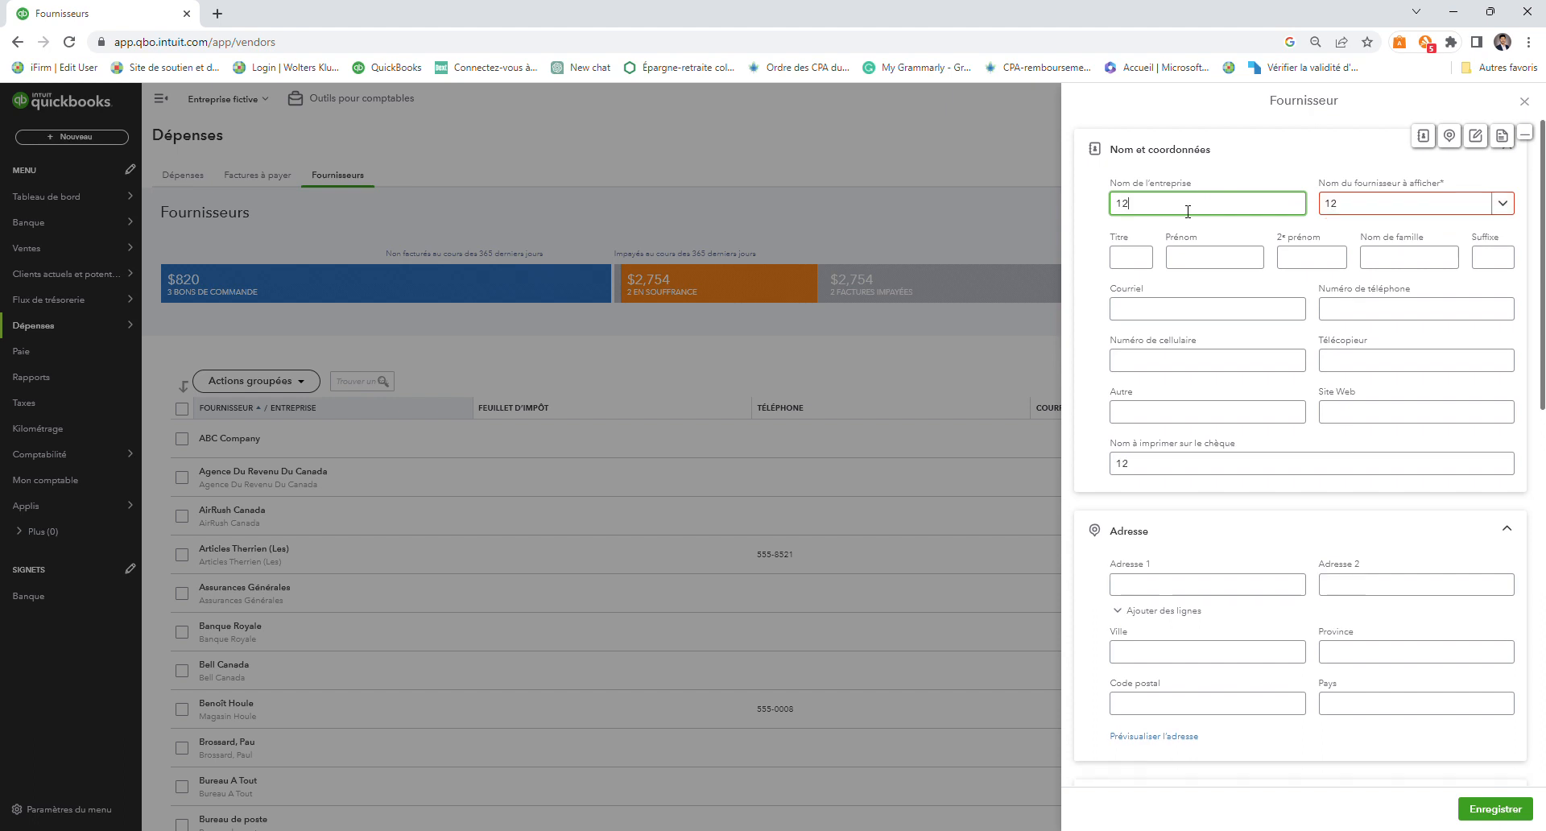
{"action": "type", "text": "34-5678 Québec Inc."}
Enter the vendor's phone number and paste its website link into Site Web
{"action": "left_click", "coordinate": [1185, 314]}
{"action": "left_click", "coordinate": [1427, 316]}
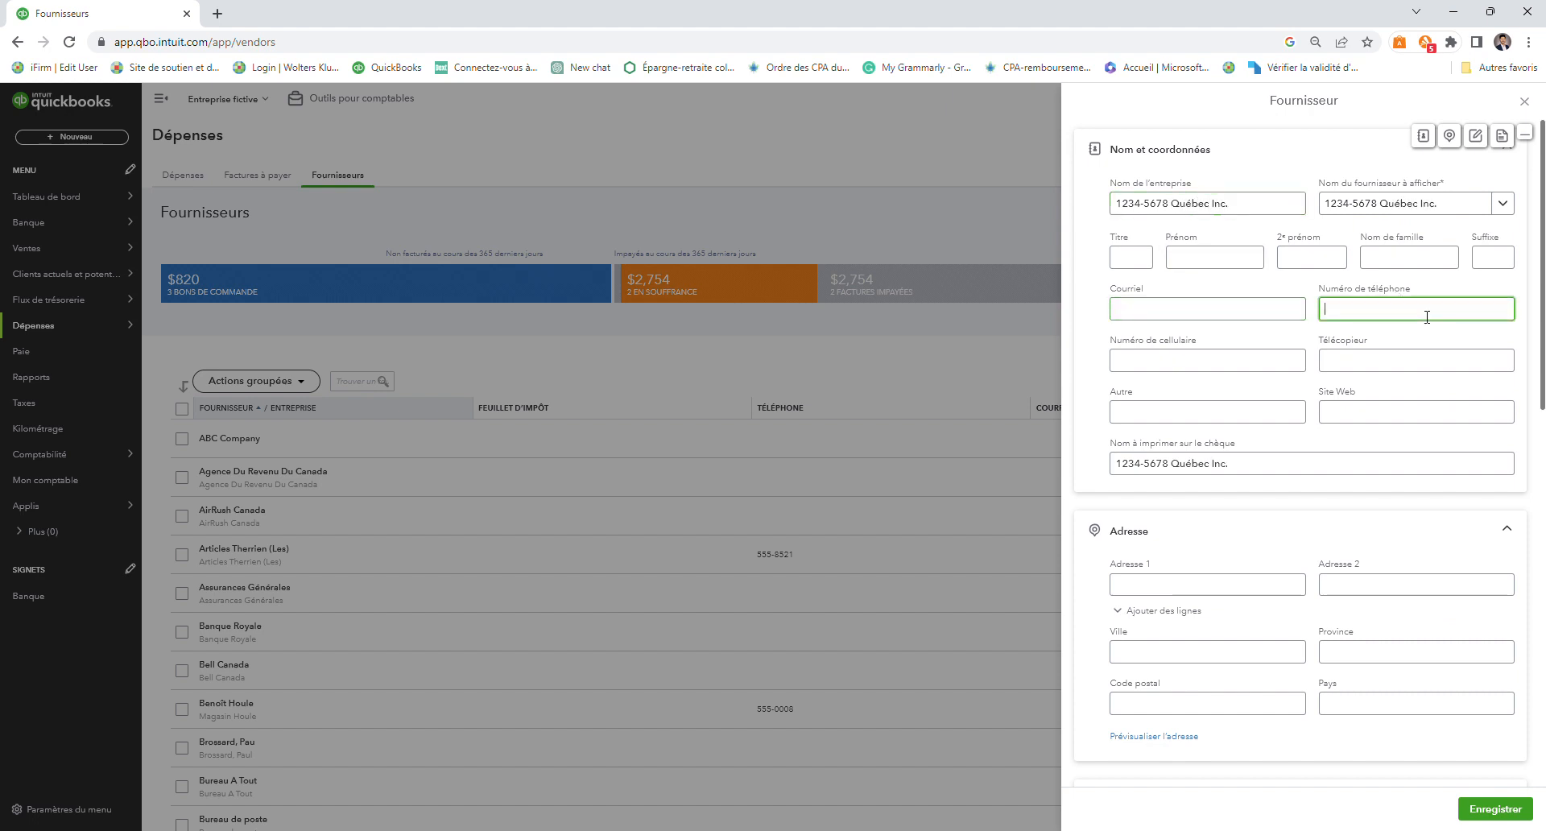
{"action": "left_click", "coordinate": [1370, 423]}
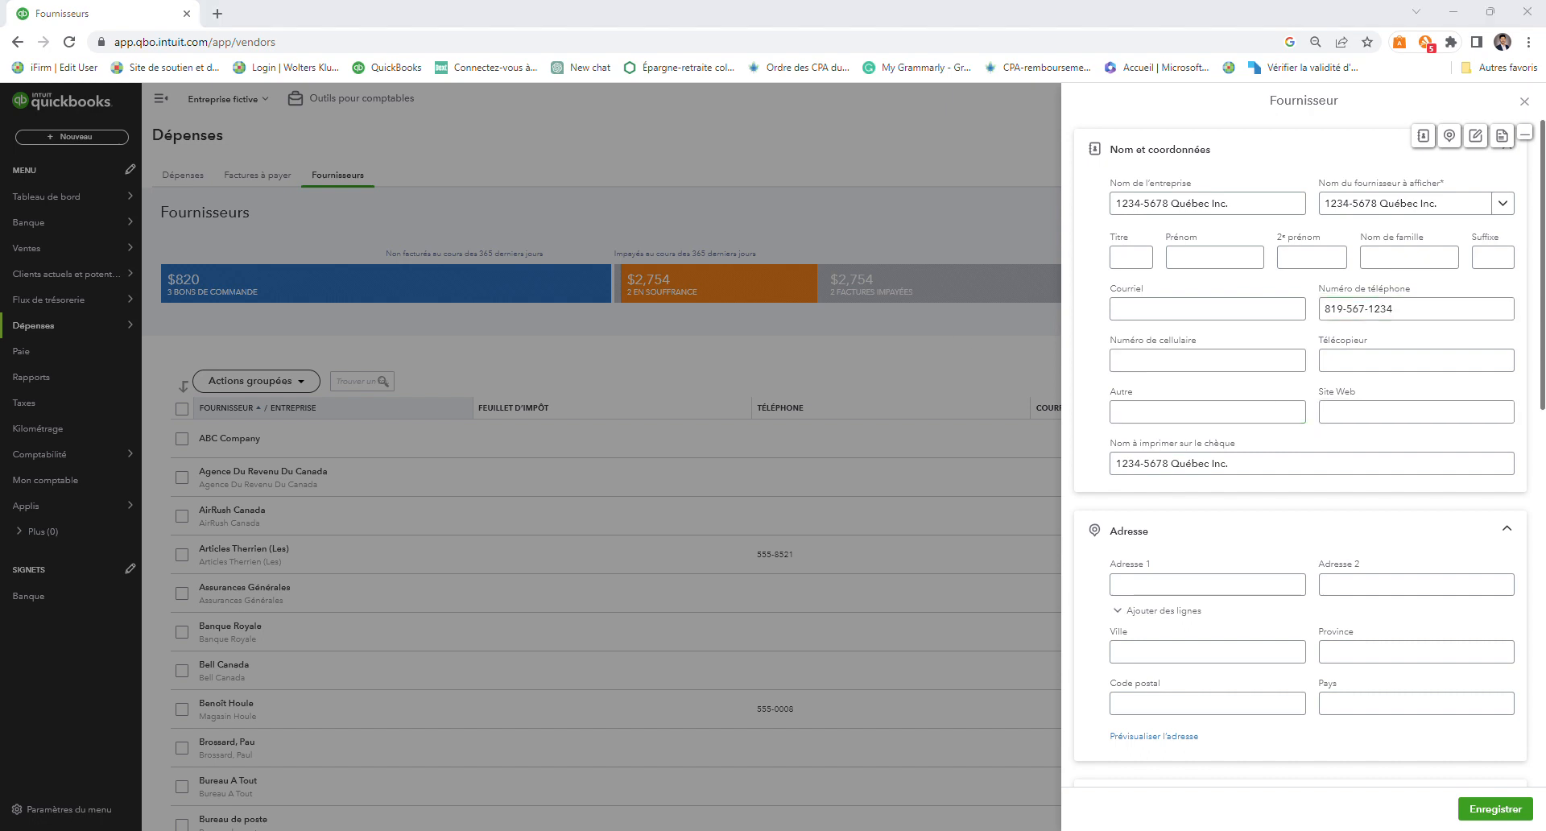
{"action": "left_click", "coordinate": [1412, 419]}
{"action": "key", "text": "ctrl+v"}
{"action": "scroll", "coordinate": [1151, 499], "scroll_direction": "down", "scroll_amount": 2}
Enter the vendor's street address, city, province and postal code
{"action": "left_click", "coordinate": [1176, 423]}
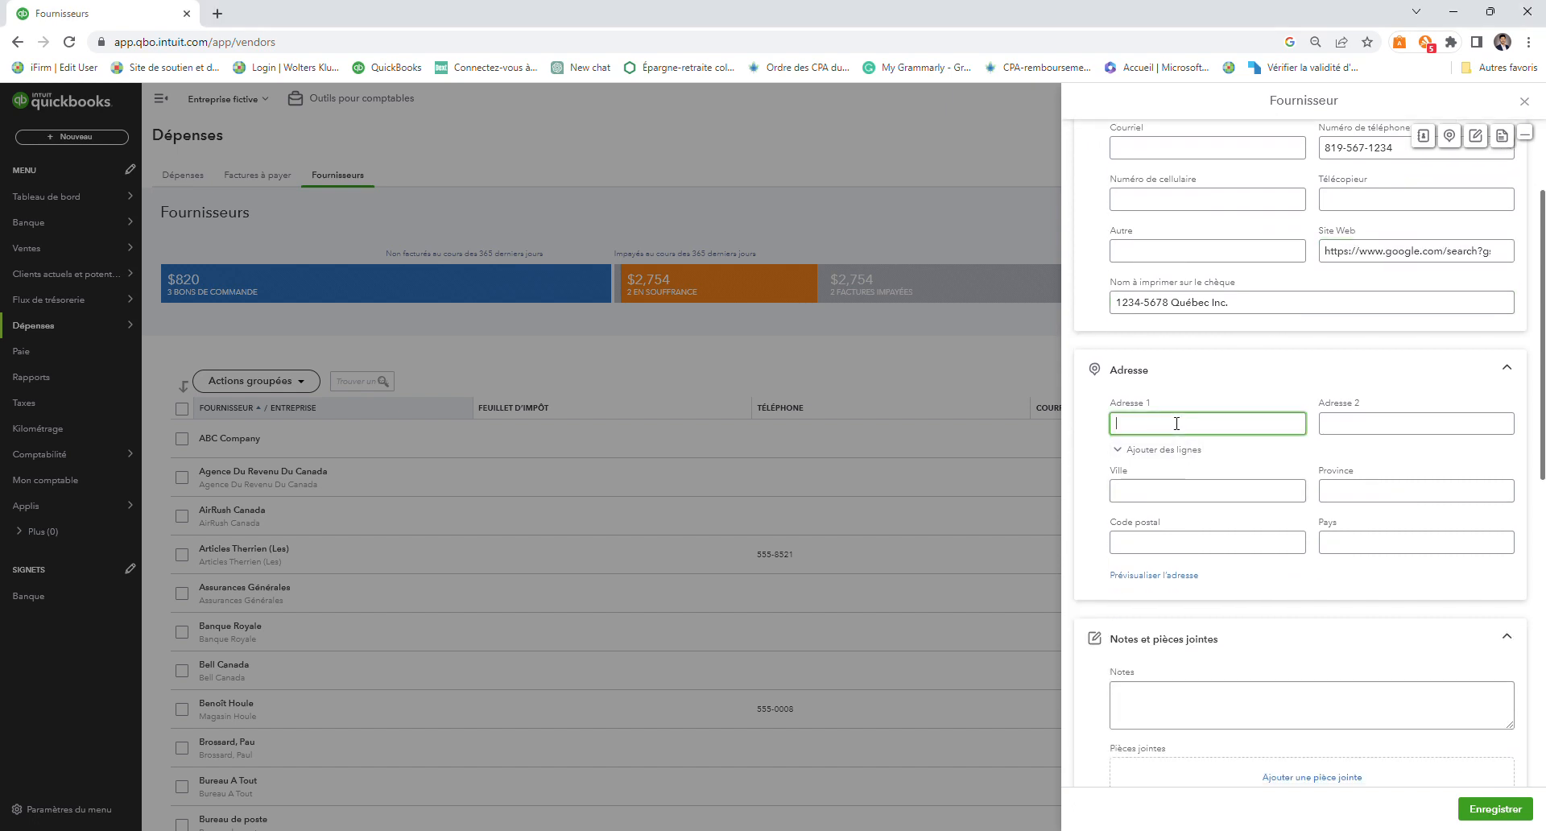
{"action": "key", "text": "Tab"}
{"action": "key", "text": "Tab"}
{"action": "key", "text": "Tab"}
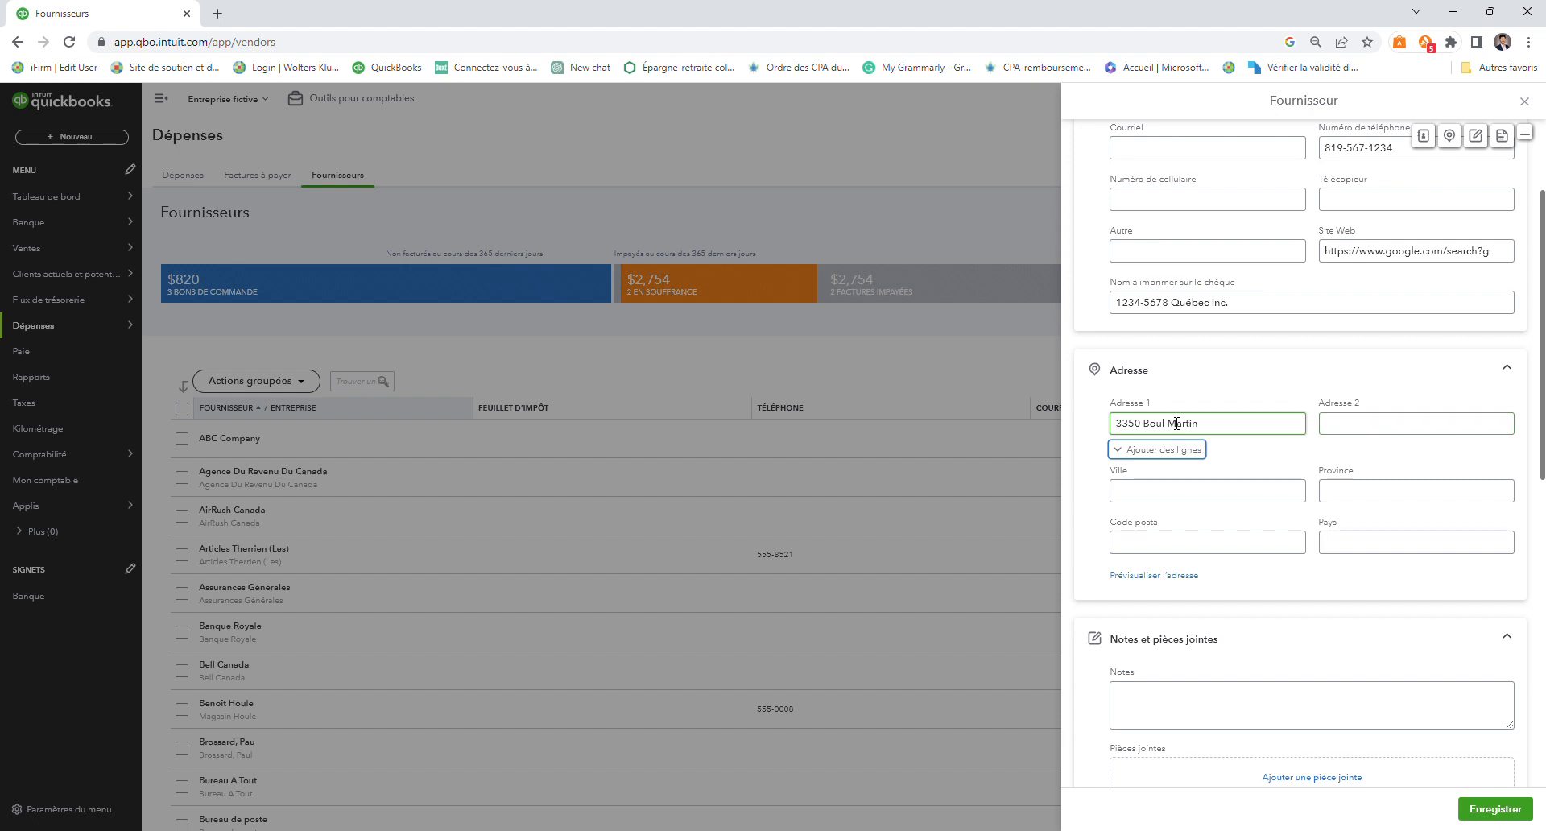
{"action": "type", "text": "Sherbrooke"}
{"action": "key", "text": "Tab"}
{"action": "type", "text": "Québec"}
{"action": "key", "text": "Tab"}
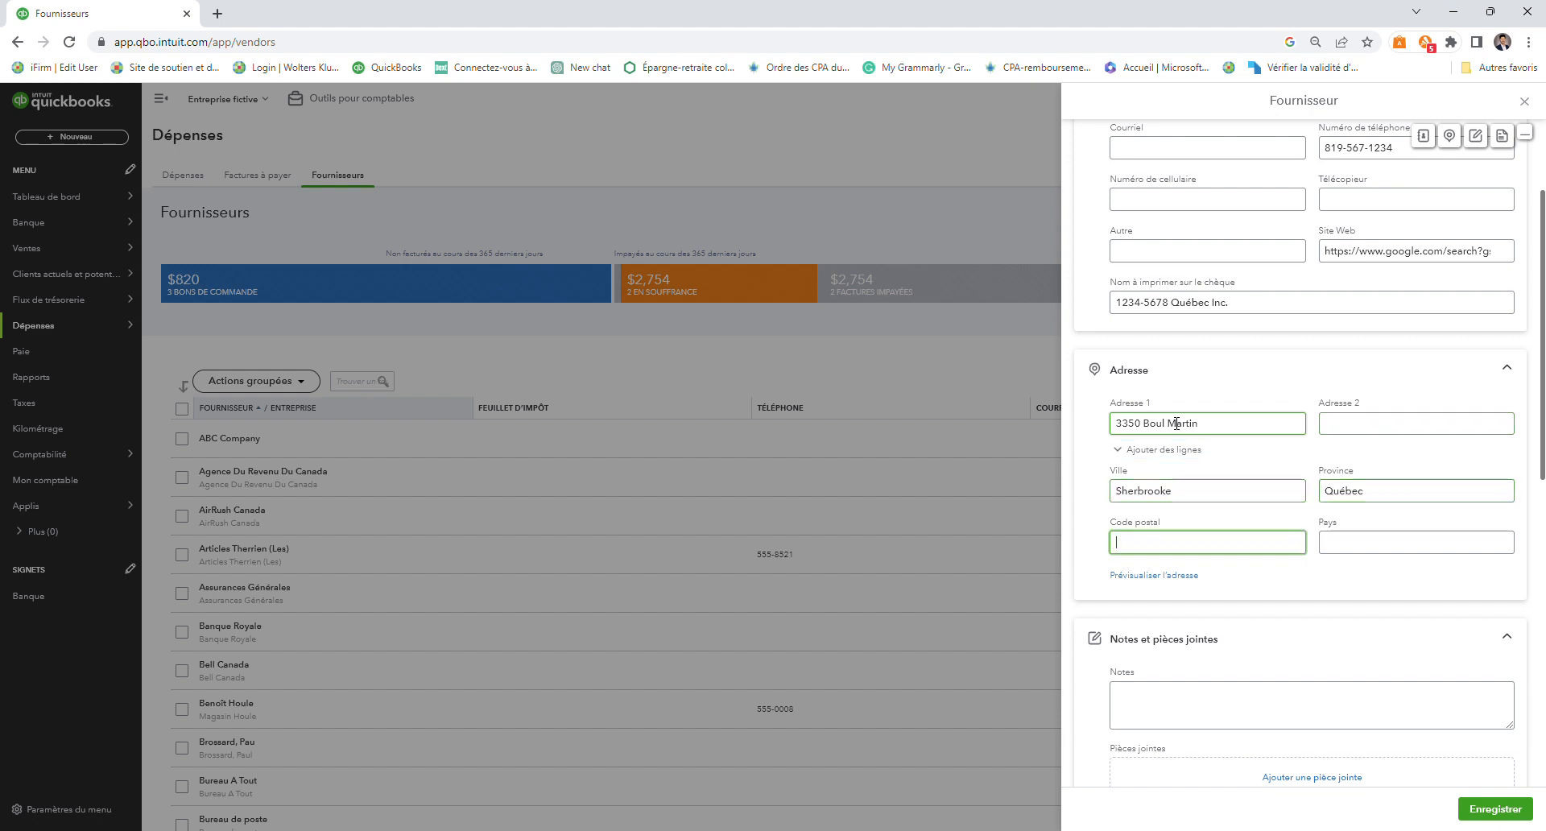
{"action": "type", "text": "J1W 1H9"}
Set the vendor's address country to Canada
{"action": "left_click", "coordinate": [1401, 547]}
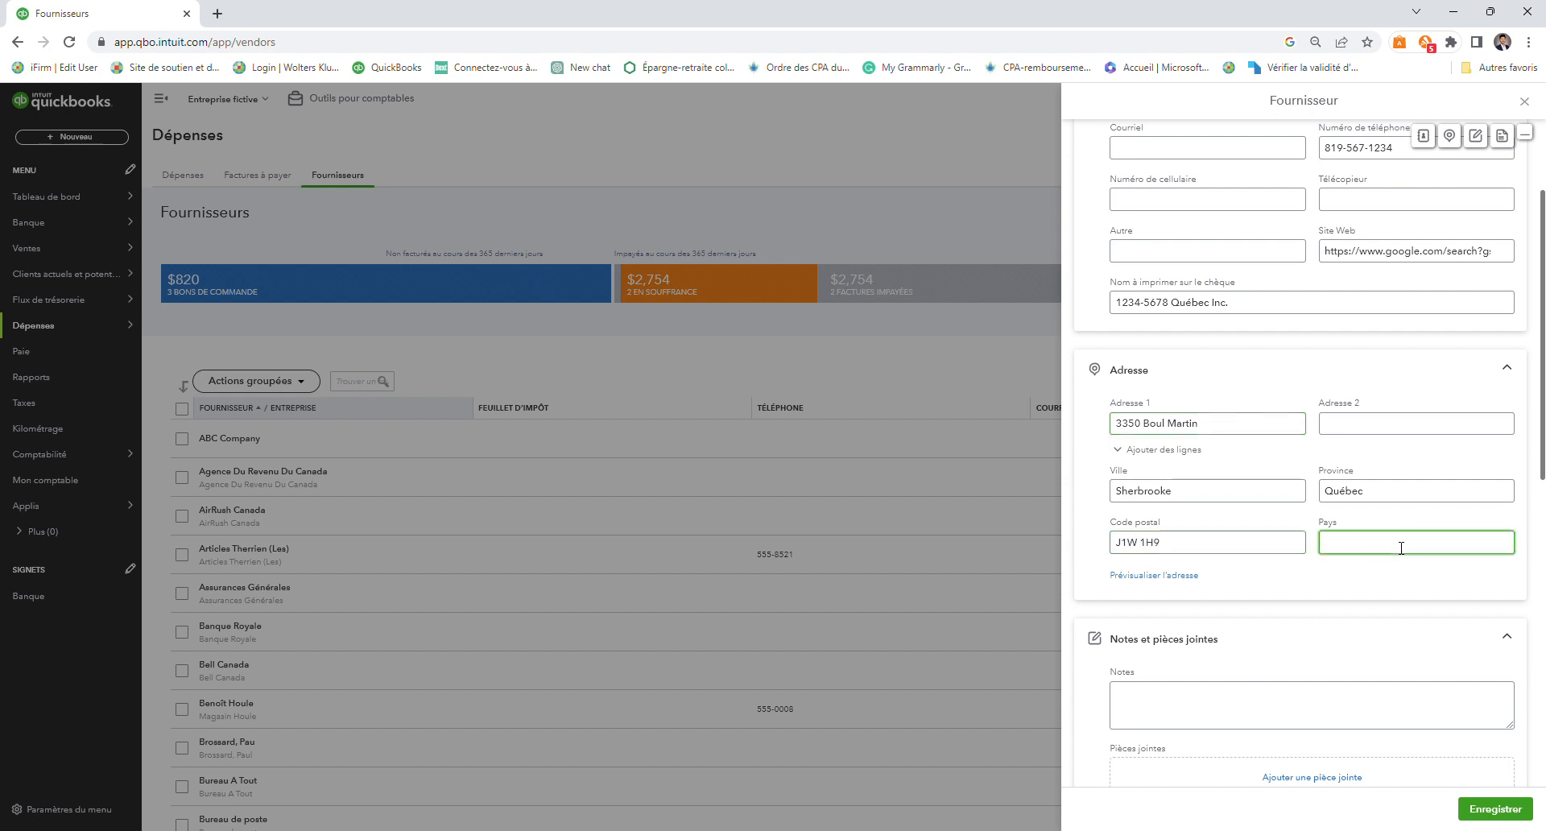
{"action": "type", "text": "Canada"}
{"action": "scroll", "coordinate": [1333, 563], "scroll_direction": "down", "scroll_amount": 1}
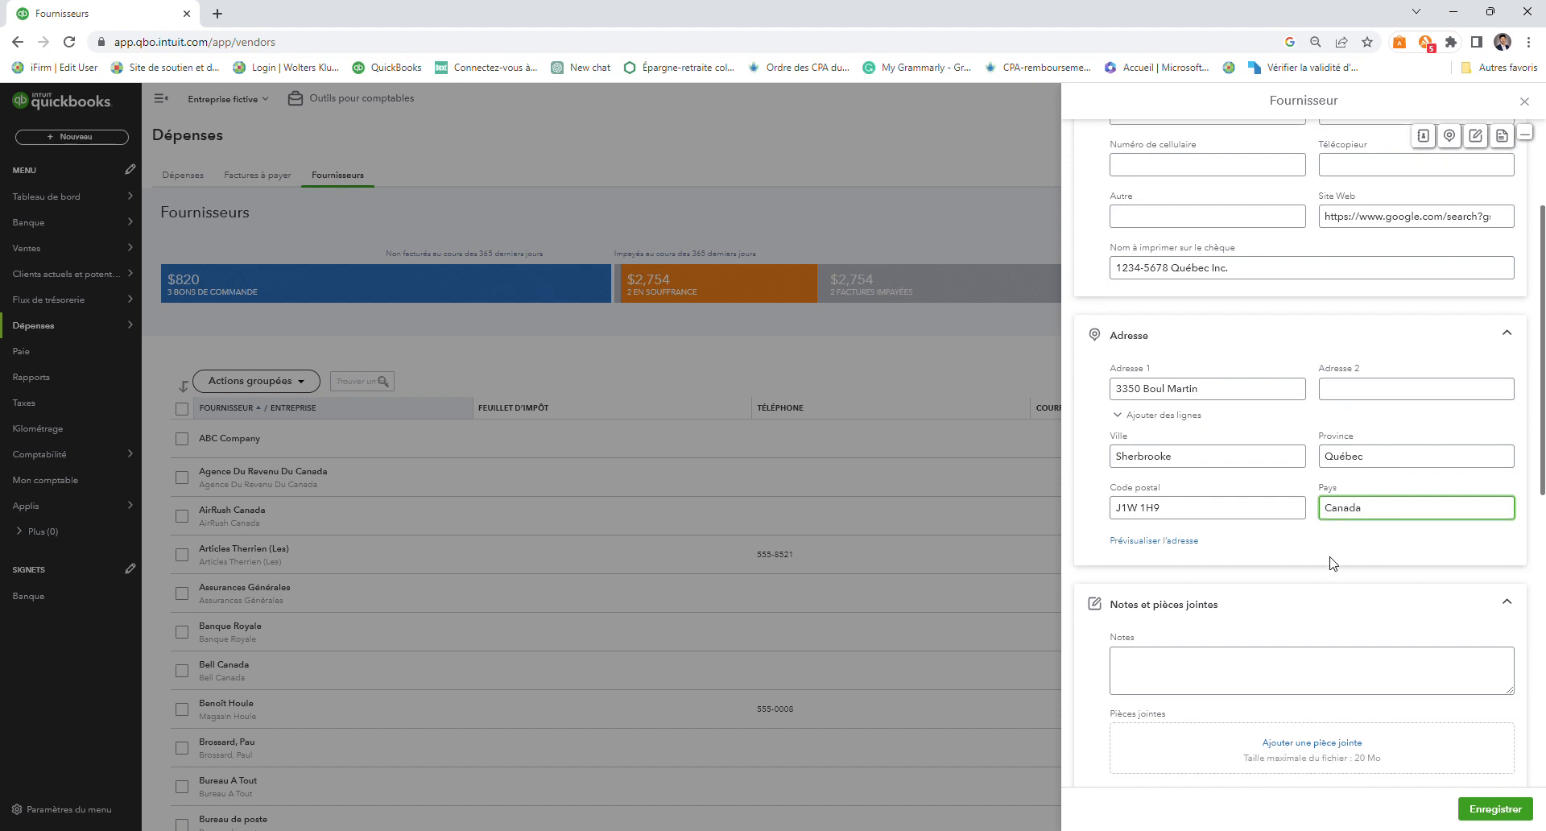
{"action": "scroll", "coordinate": [1334, 564], "scroll_direction": "down", "scroll_amount": 2}
{"action": "left_click", "coordinate": [1192, 562]}
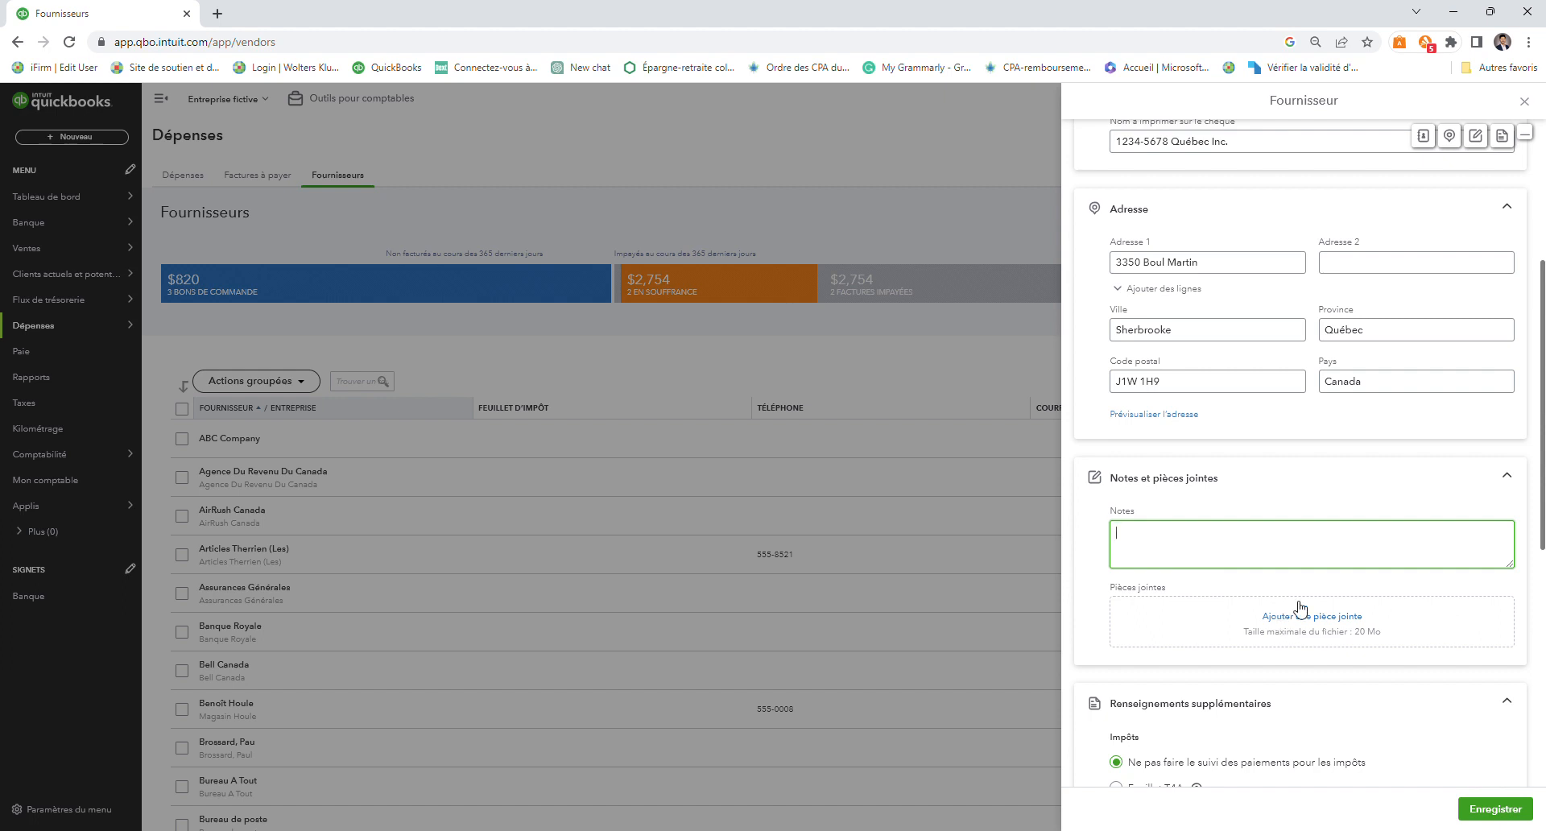
Try the T4A tracking and vendor type options, leaving both unchanged
{"action": "scroll", "coordinate": [1298, 602], "scroll_direction": "down", "scroll_amount": 4}
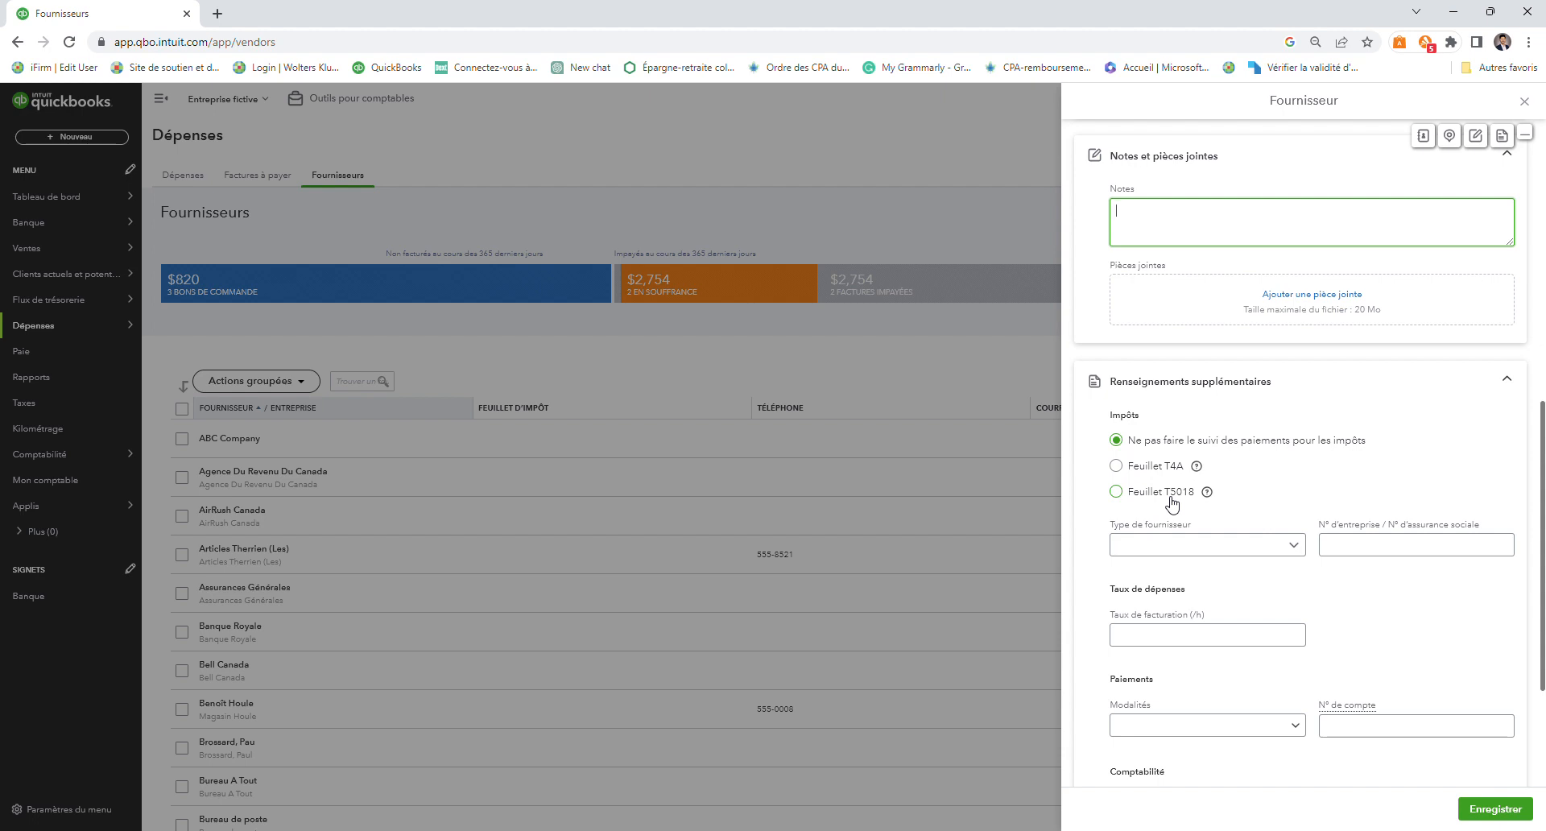
{"action": "left_click", "coordinate": [1139, 467]}
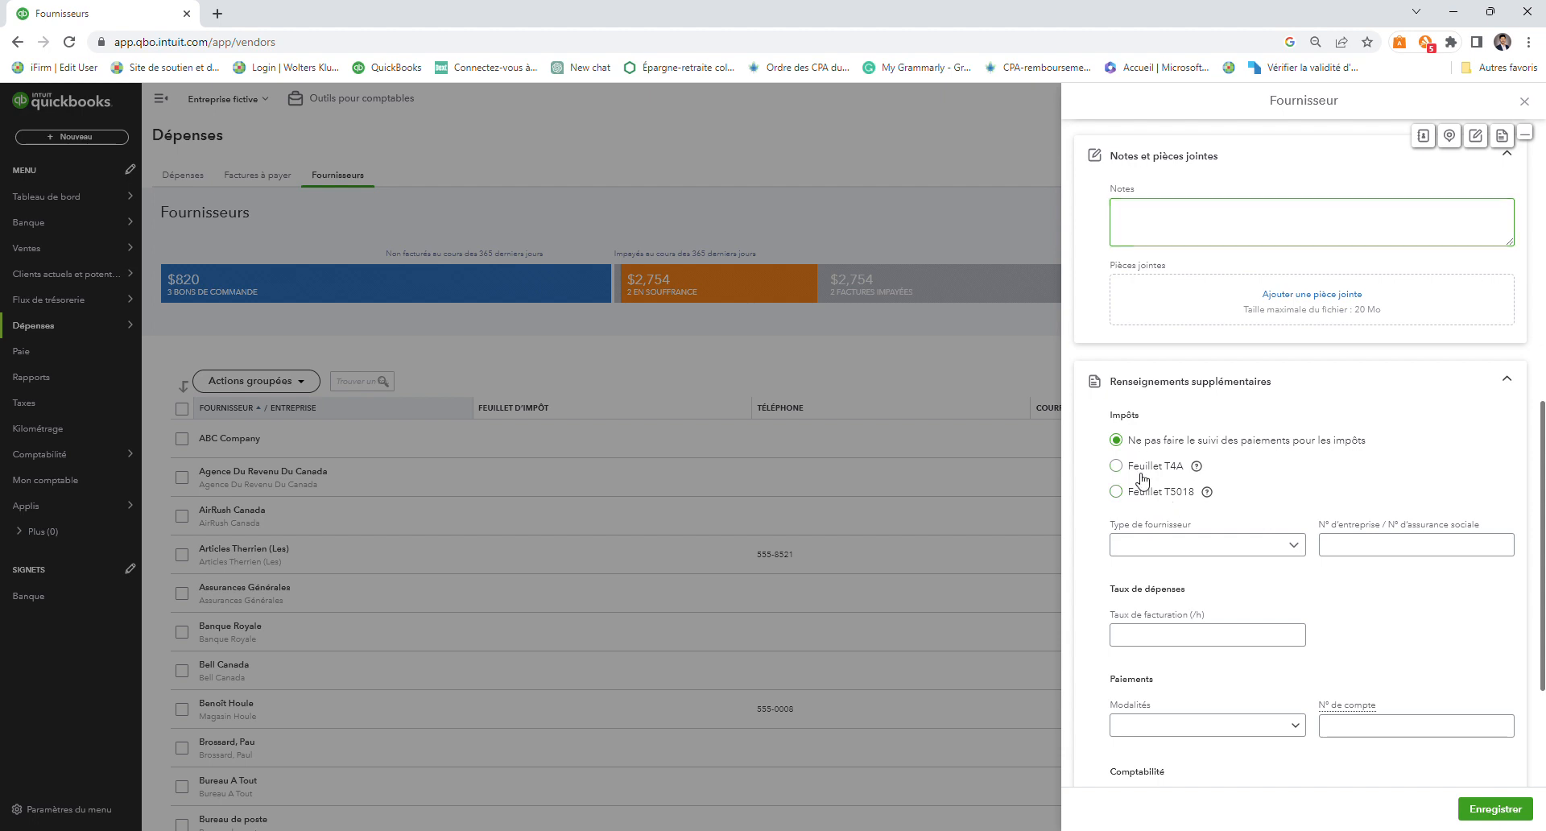
{"action": "left_click", "coordinate": [1126, 446]}
{"action": "scroll", "coordinate": [1171, 476], "scroll_direction": "down", "scroll_amount": 2}
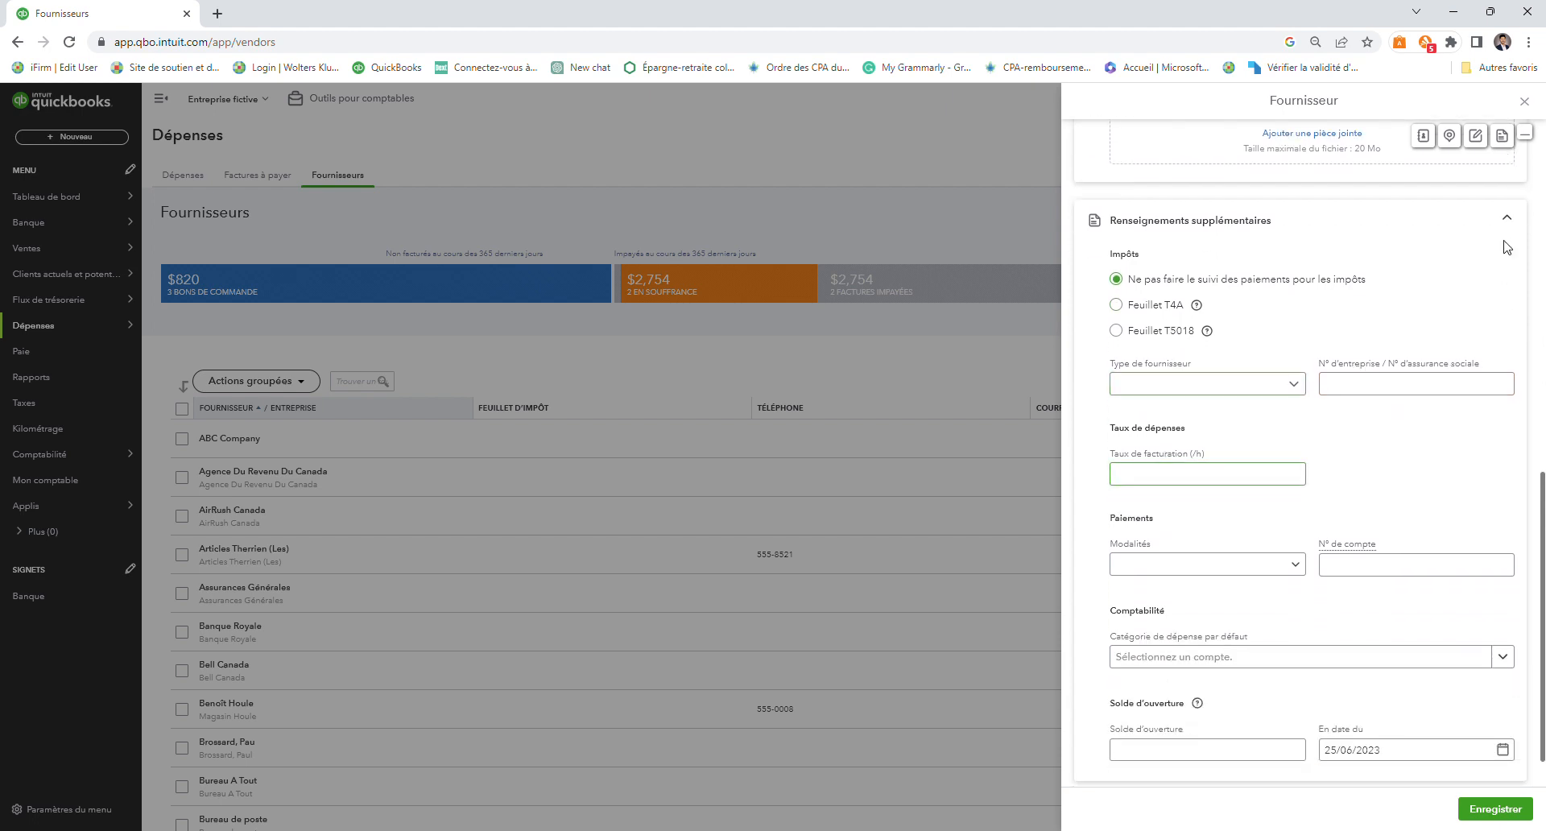
{"action": "left_click", "coordinate": [1295, 387]}
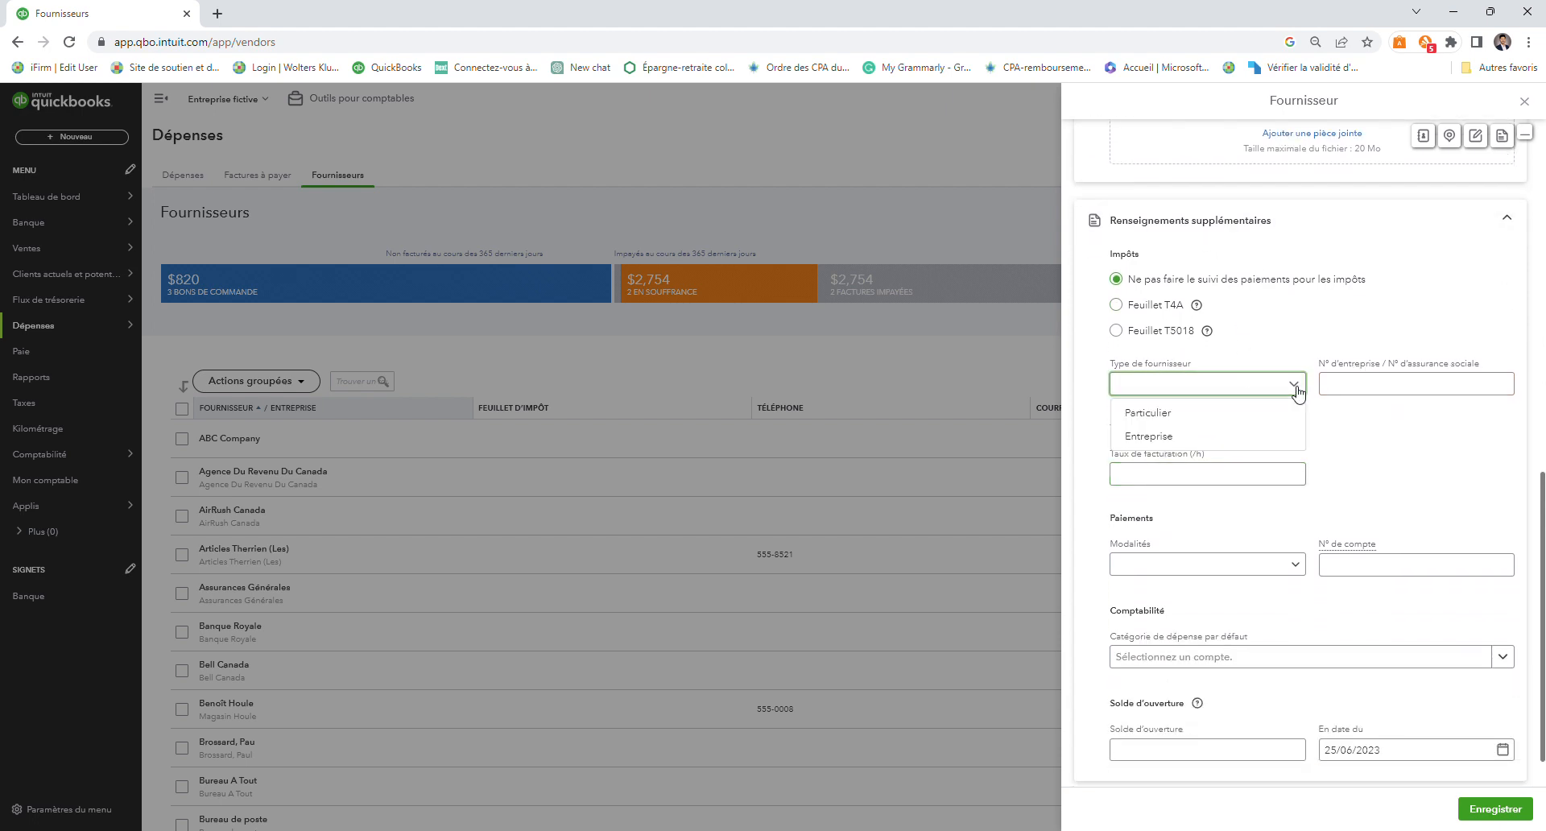
{"action": "left_click", "coordinate": [1371, 454]}
{"action": "left_click", "coordinate": [1147, 483]}
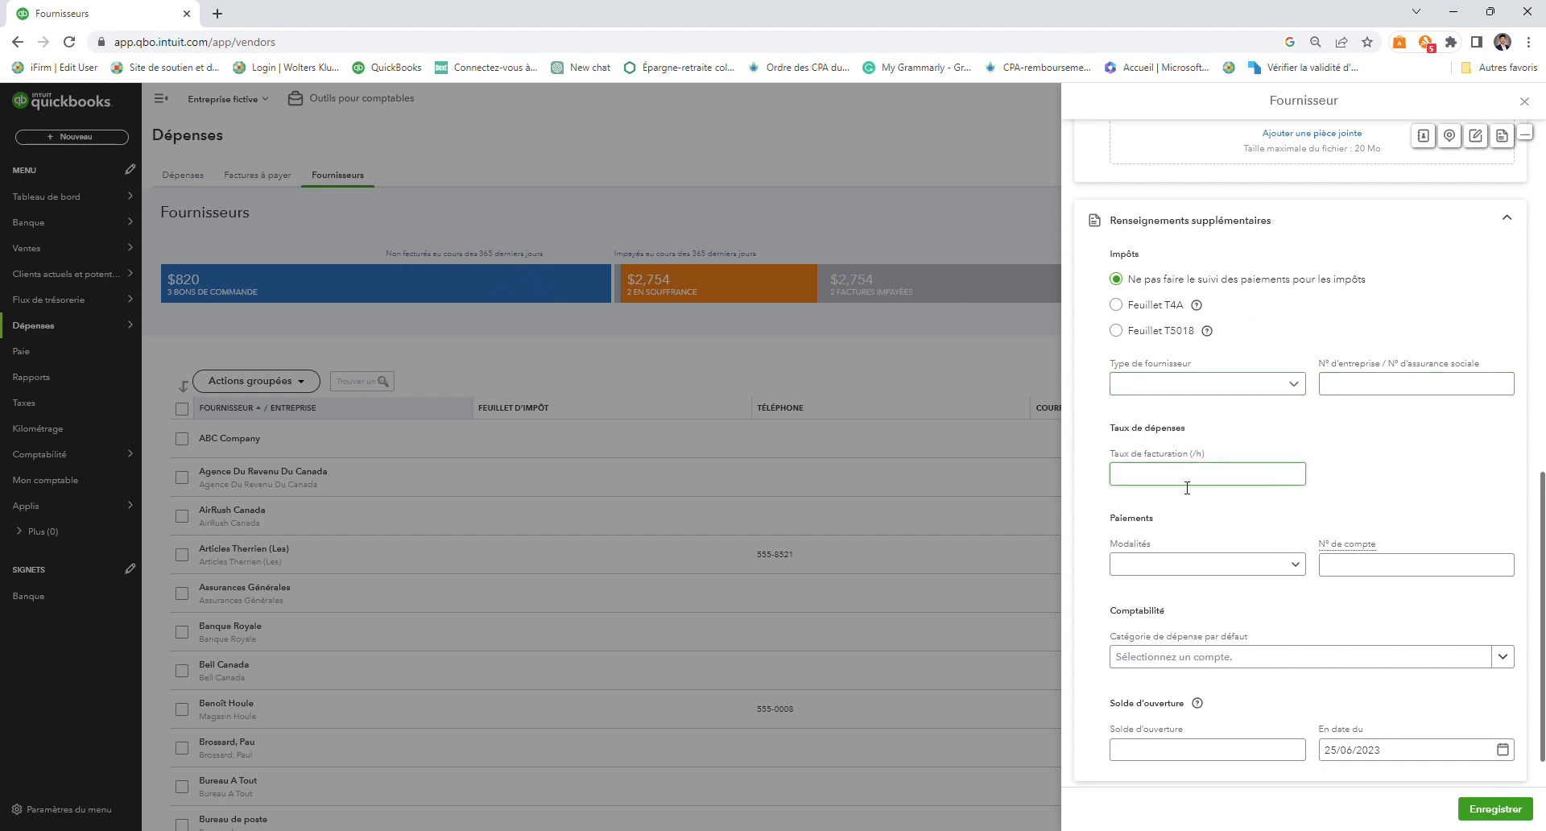
Set the vendor's payment terms (Modalités) to Net 30
{"action": "scroll", "coordinate": [1187, 488], "scroll_direction": "down", "scroll_amount": 1}
{"action": "left_click", "coordinate": [1217, 509]}
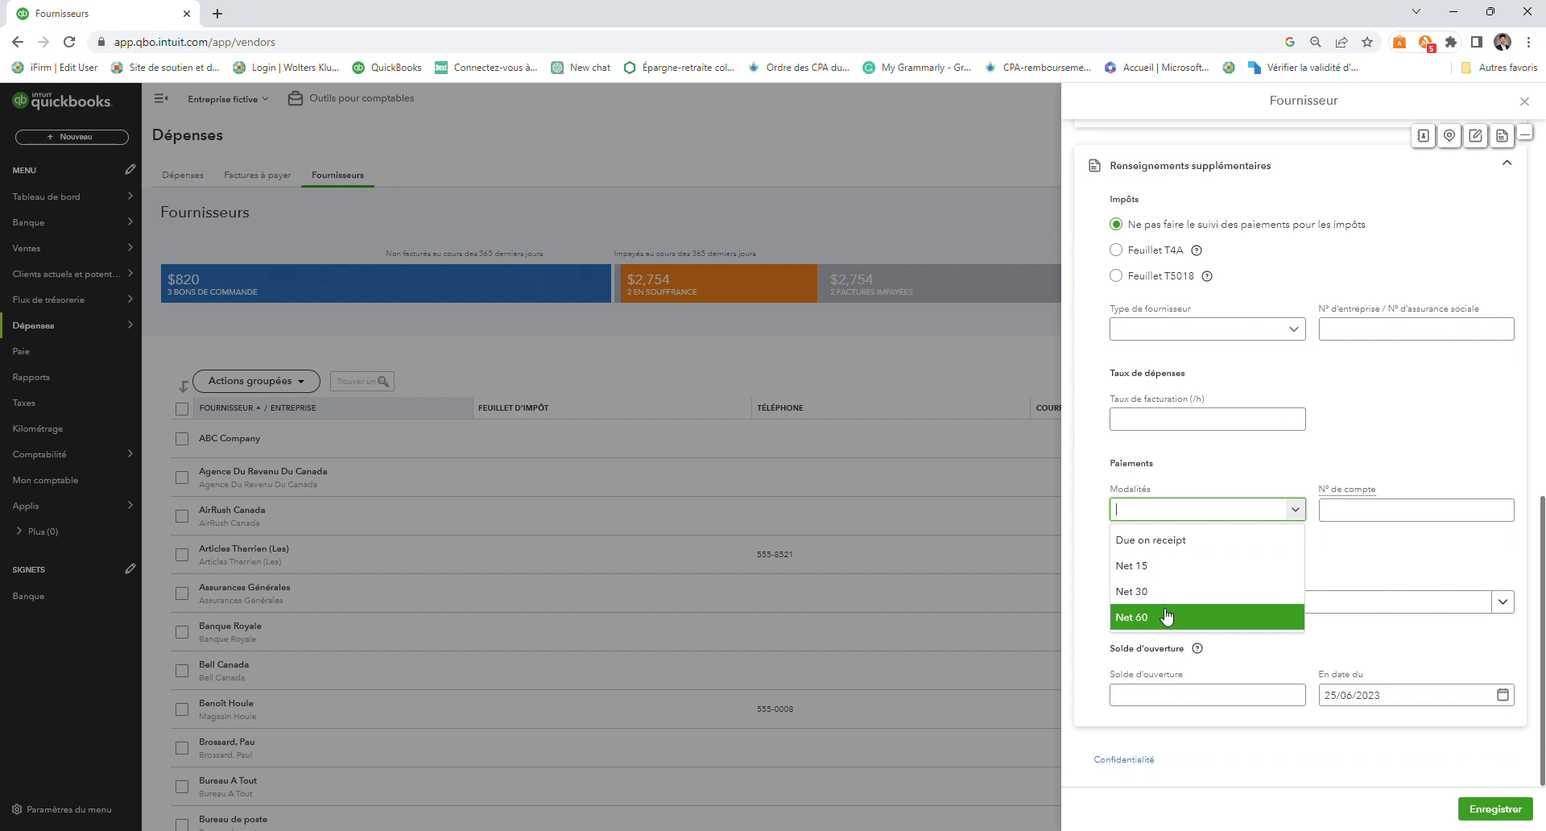
{"action": "left_click", "coordinate": [1143, 540]}
{"action": "left_click", "coordinate": [1222, 510]}
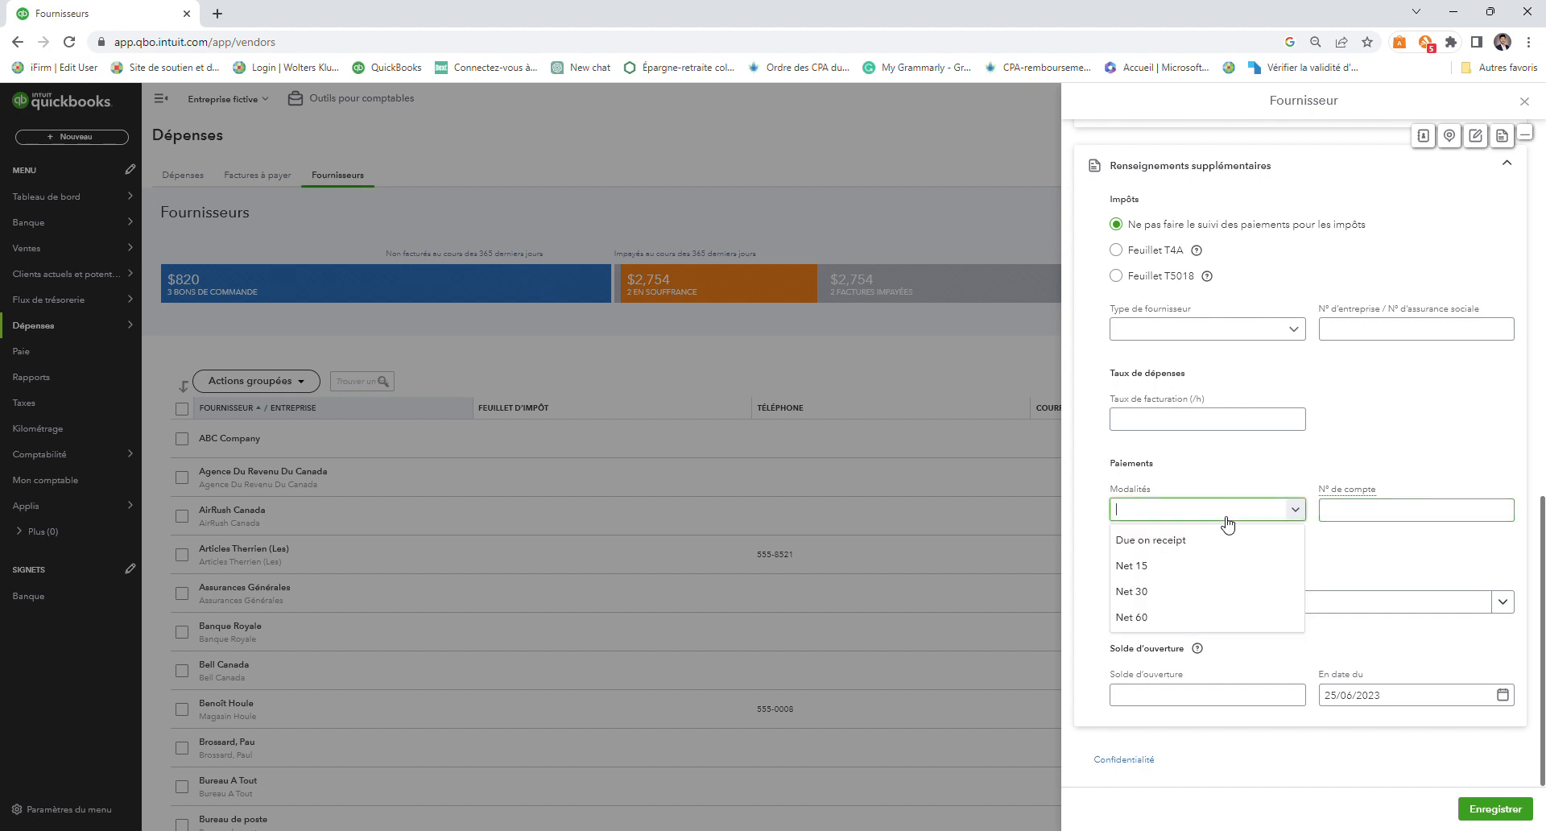
{"action": "left_click", "coordinate": [1175, 599]}
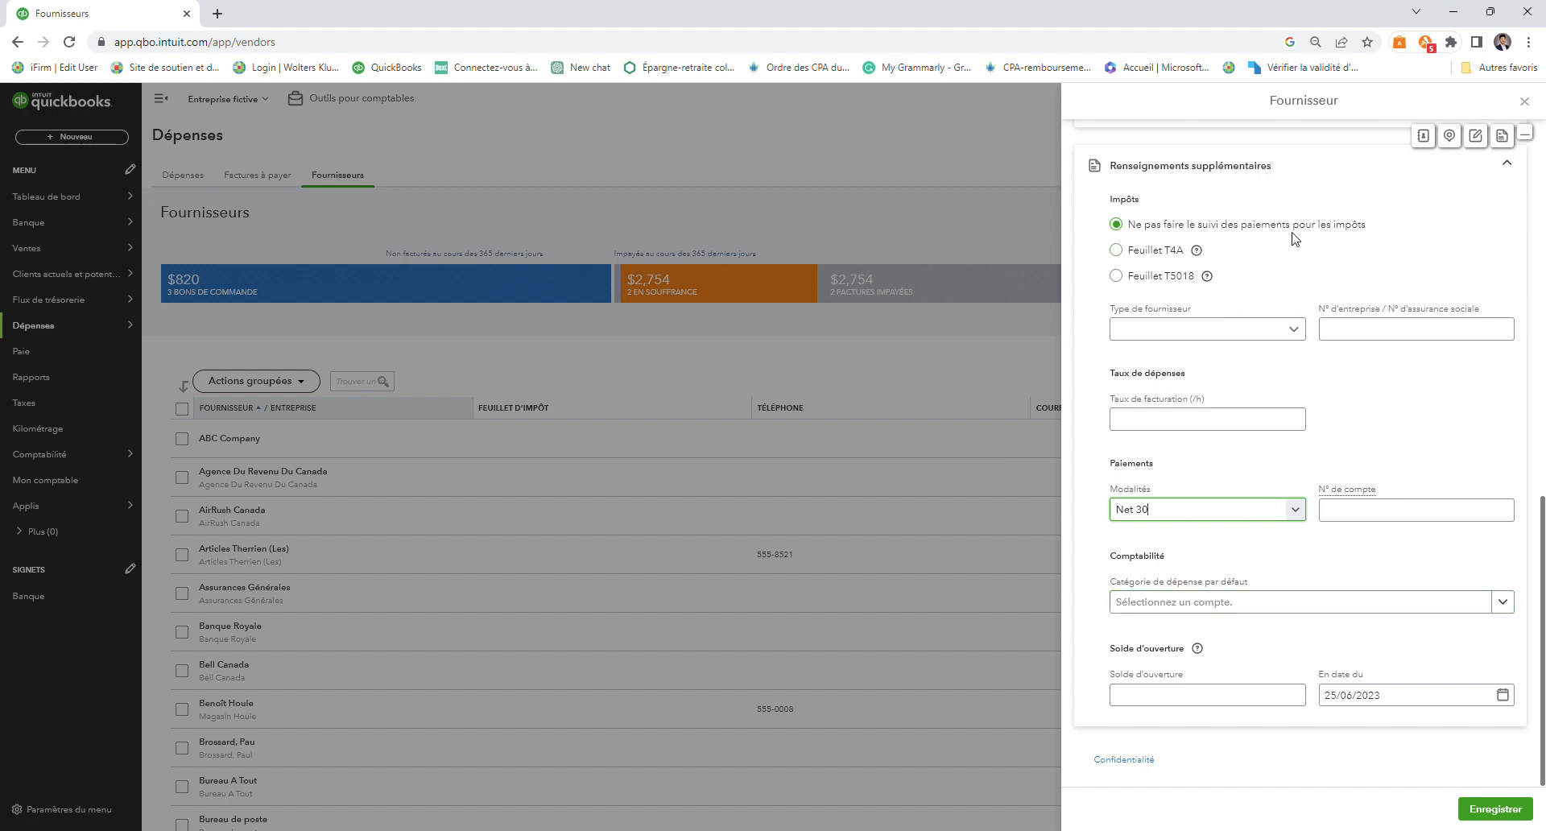
Set the default expense category to 7030 Fournitures de bureau
{"action": "left_click", "coordinate": [1177, 607]}
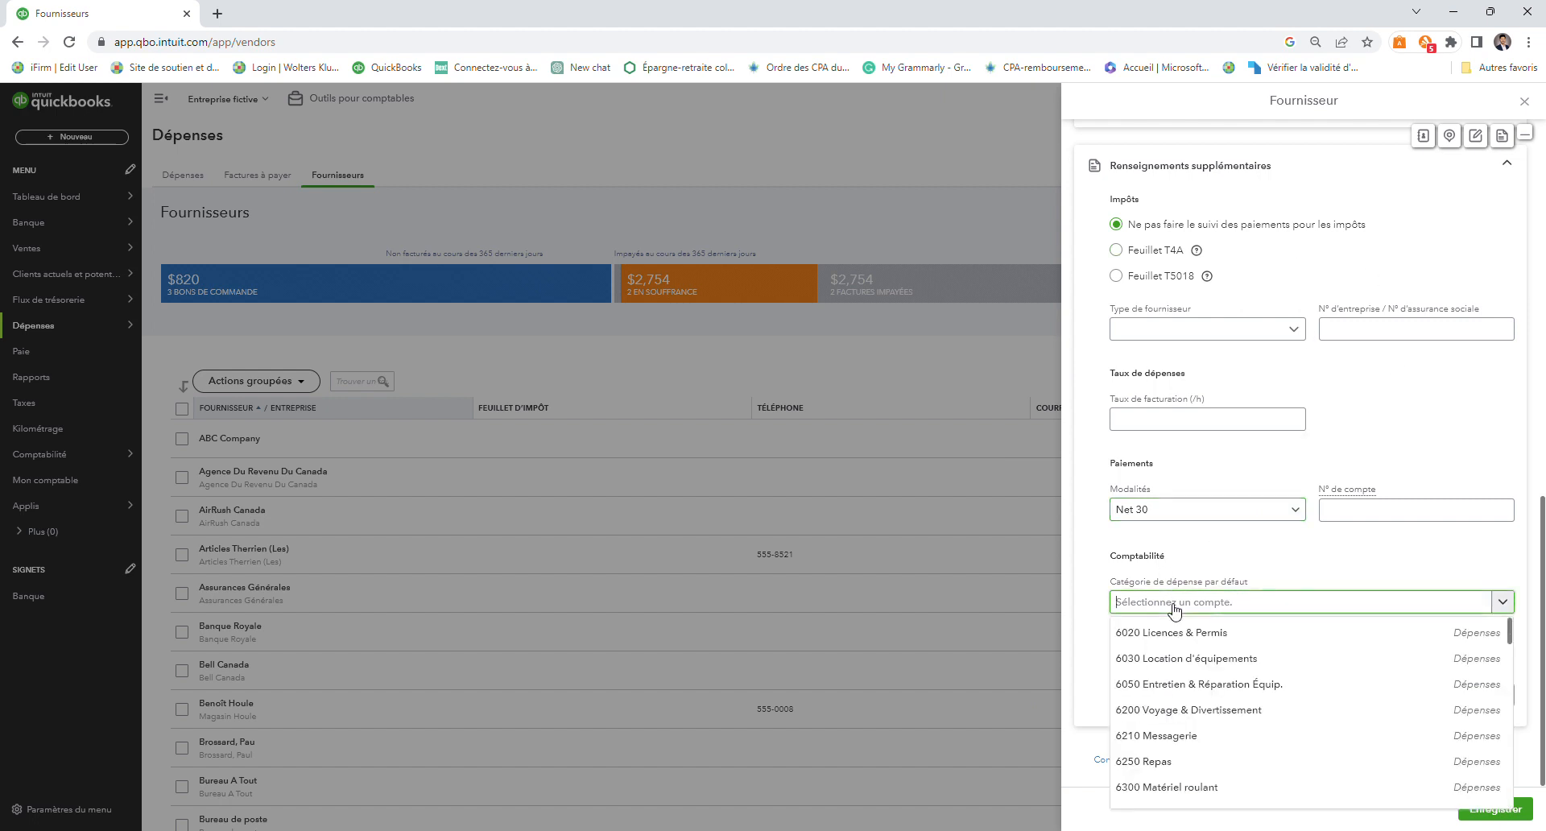
{"action": "scroll", "coordinate": [1256, 668], "scroll_direction": "down", "scroll_amount": 1}
{"action": "scroll", "coordinate": [1256, 668], "scroll_direction": "down", "scroll_amount": 5}
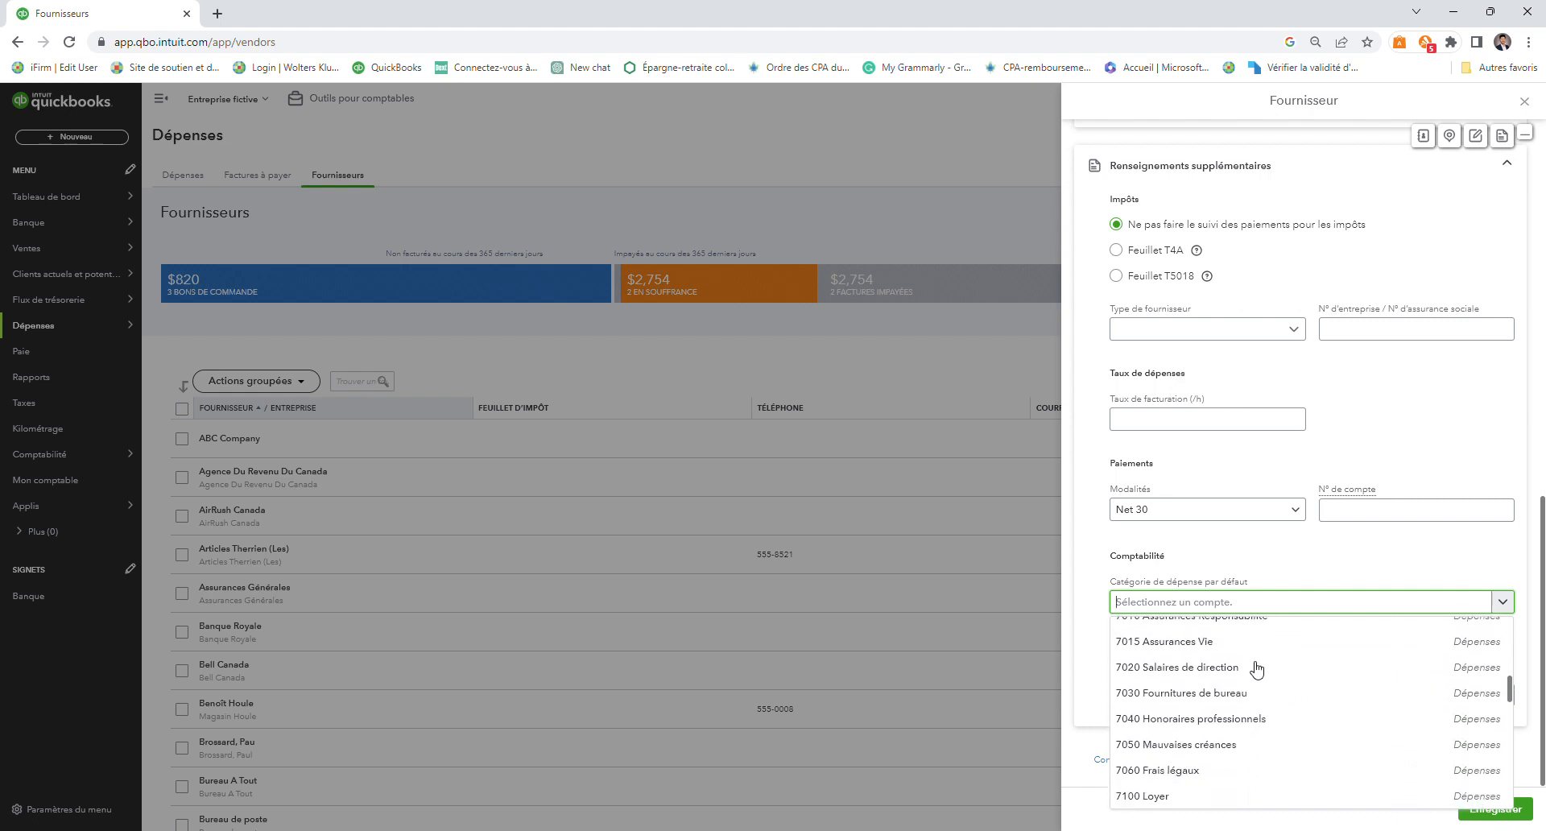
{"action": "left_click", "coordinate": [1258, 694]}
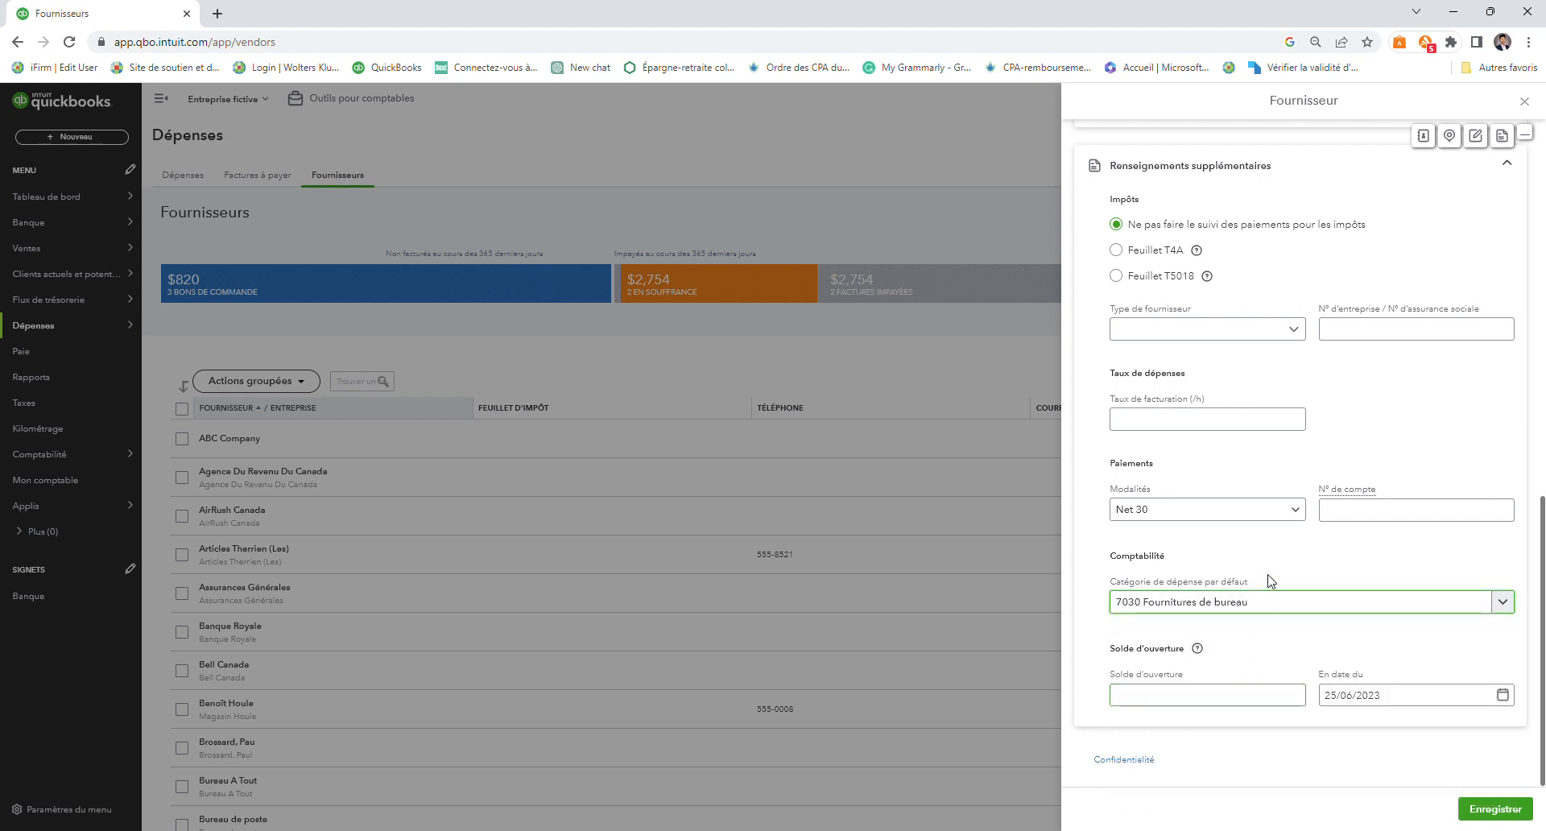
Save the new vendor 1234-5678 Québec Inc
{"action": "scroll", "coordinate": [1264, 575], "scroll_direction": "up", "scroll_amount": 7}
{"action": "scroll", "coordinate": [1263, 581], "scroll_direction": "down", "scroll_amount": 6}
{"action": "scroll", "coordinate": [1263, 585], "scroll_direction": "down", "scroll_amount": 1}
{"action": "scroll", "coordinate": [1324, 624], "scroll_direction": "up", "scroll_amount": 10}
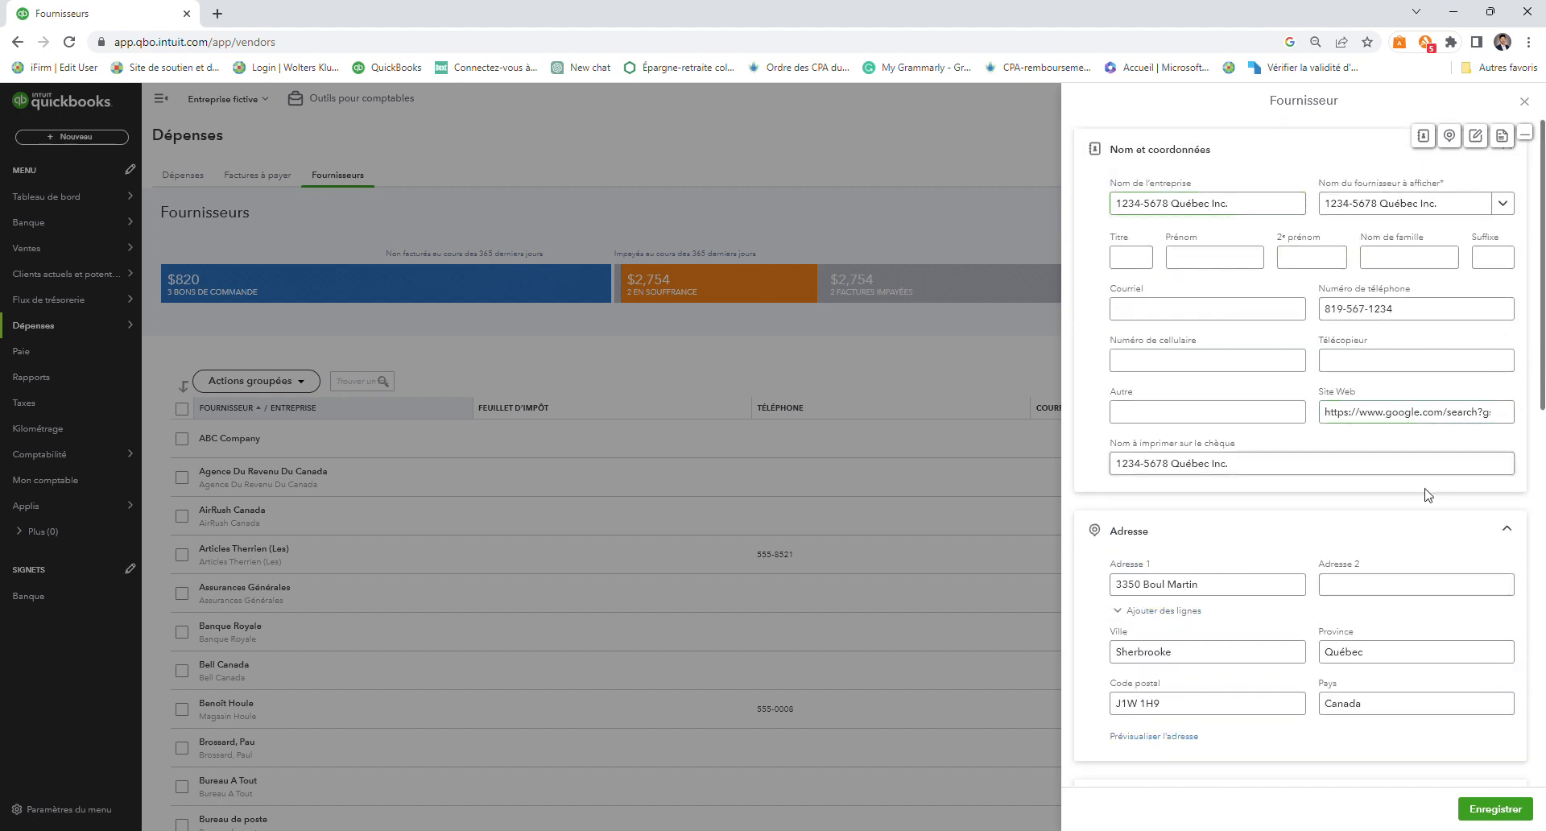
{"action": "scroll", "coordinate": [1283, 607], "scroll_direction": "down", "scroll_amount": 10}
{"action": "left_click", "coordinate": [1495, 808]}
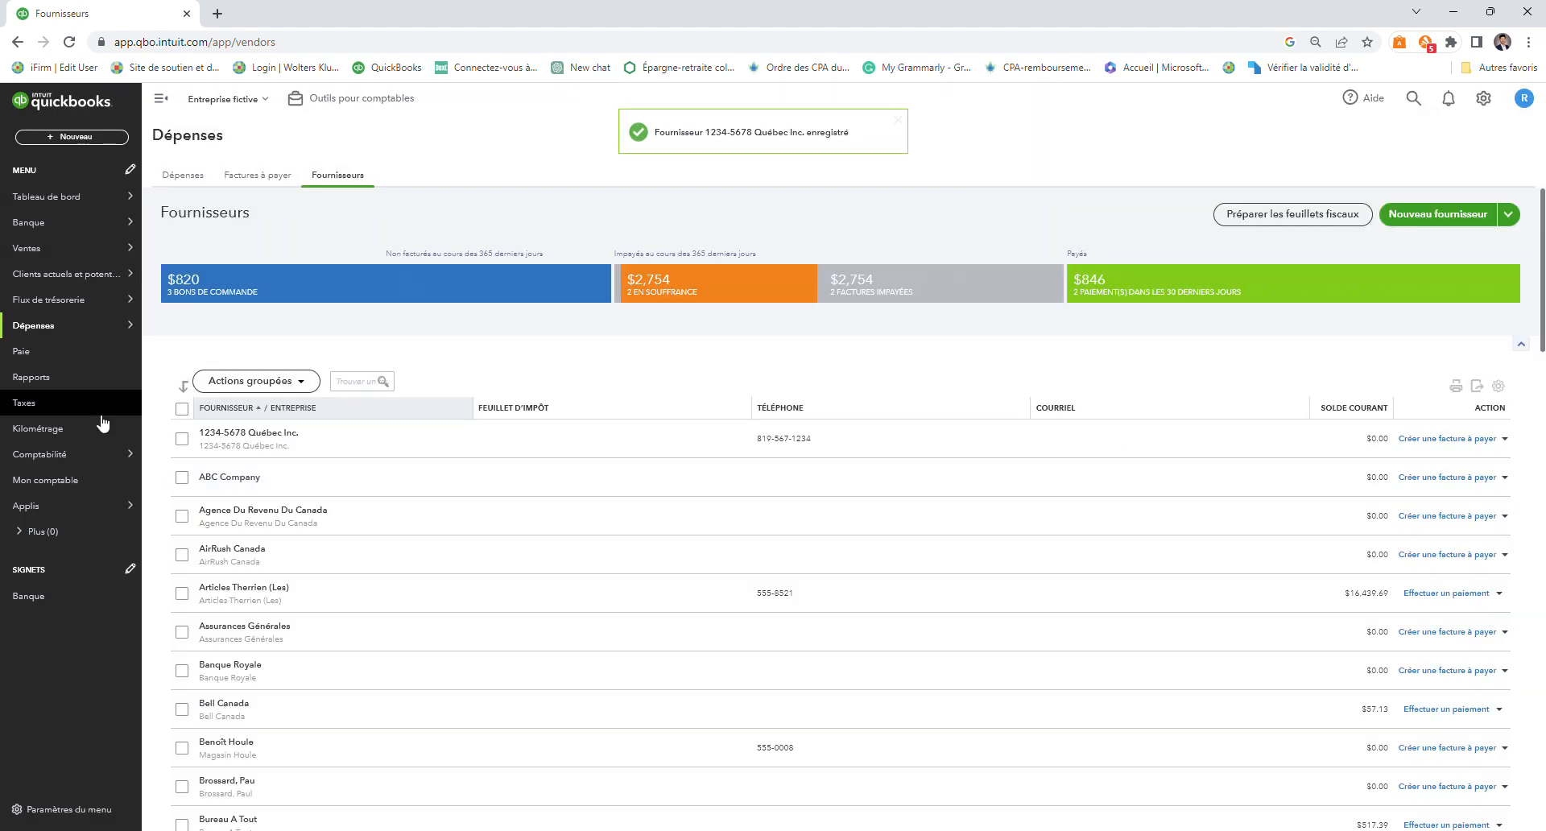
Open the 1234-5678 Québec Inc. vendor page and list its Nouvelle opération types
{"action": "left_click", "coordinate": [245, 434]}
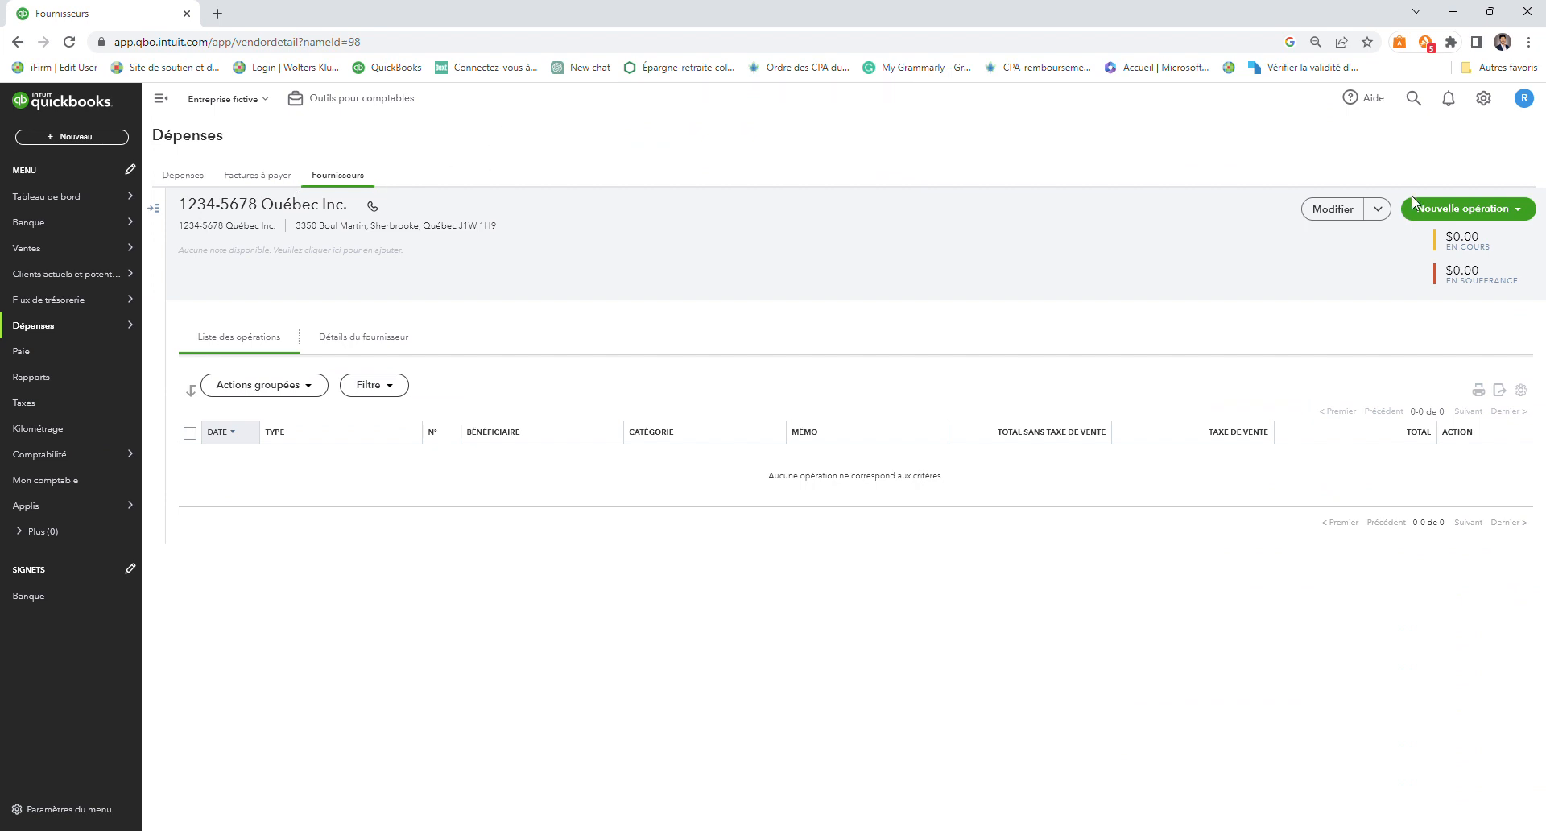
{"action": "left_click", "coordinate": [1464, 211]}
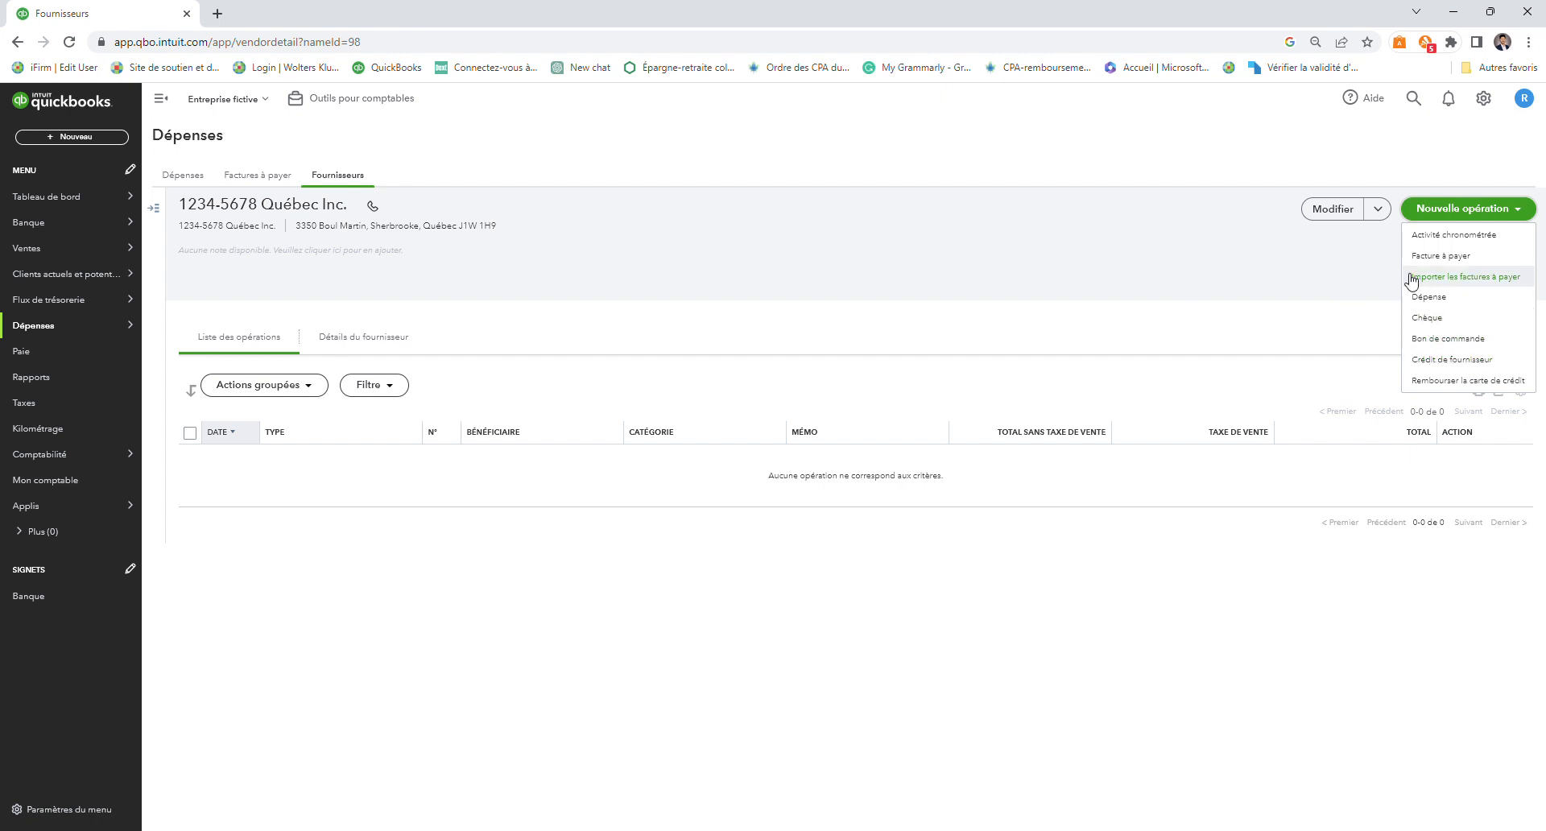
Start bill 001 dated 25/06/2023, leaving the location blank
{"action": "left_click", "coordinate": [1466, 259]}
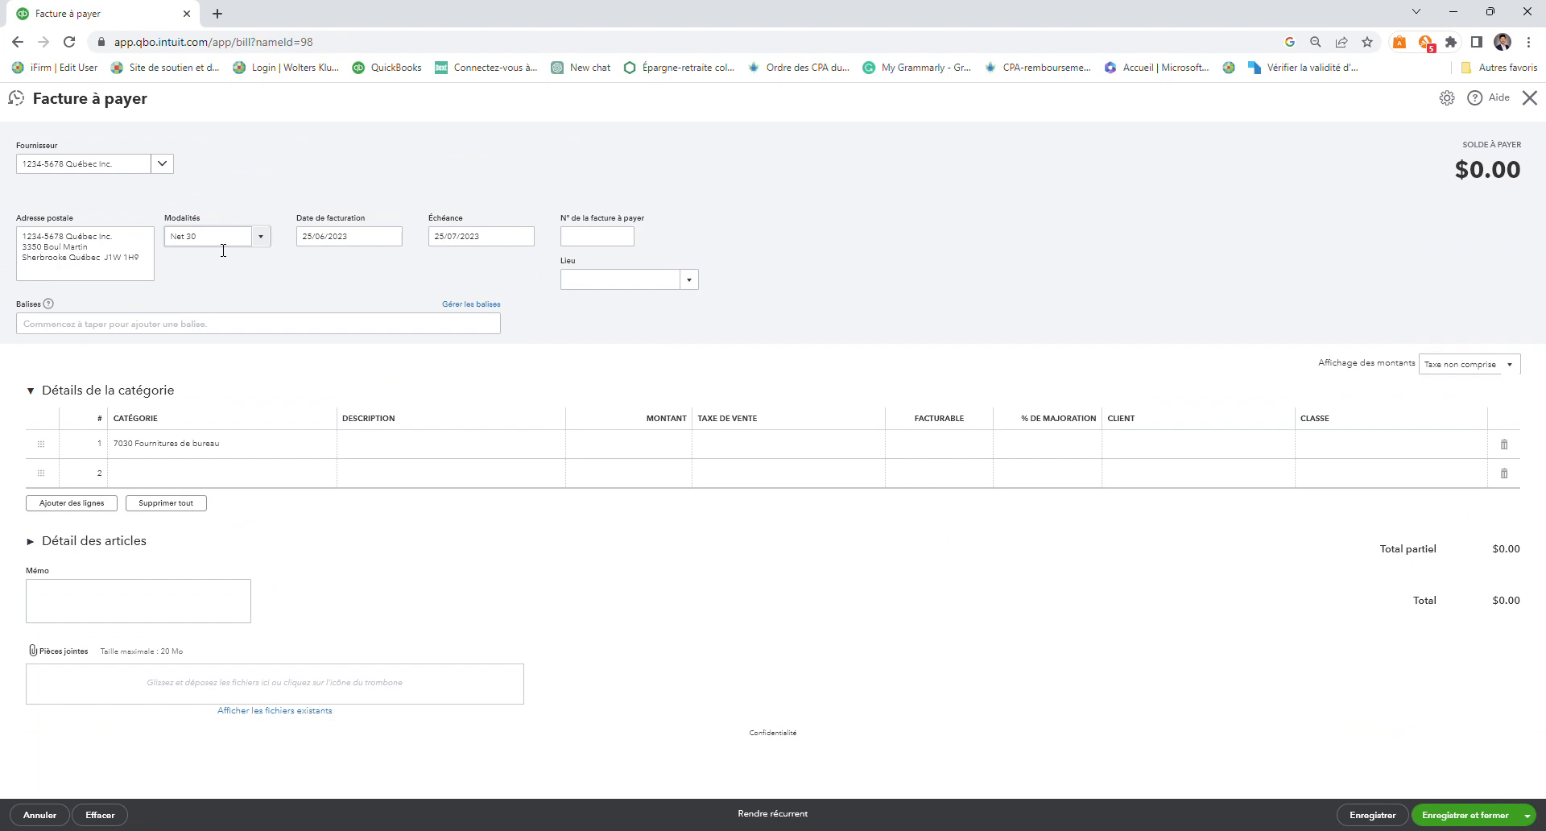
{"action": "left_click", "coordinate": [594, 238]}
{"action": "type", "text": "001"}
{"action": "left_click", "coordinate": [393, 237]}
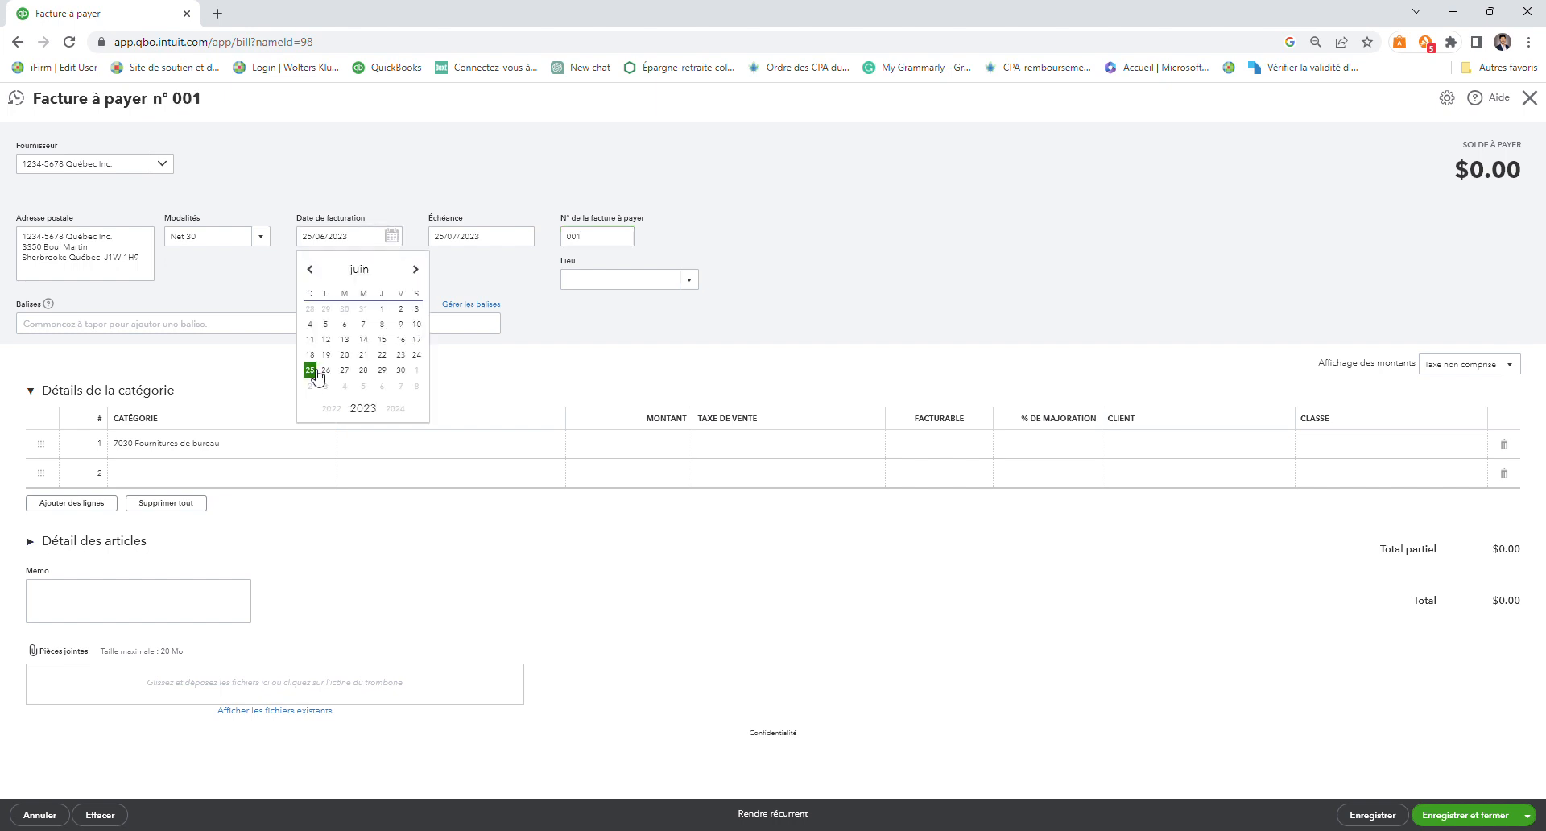
{"action": "left_click", "coordinate": [491, 242]}
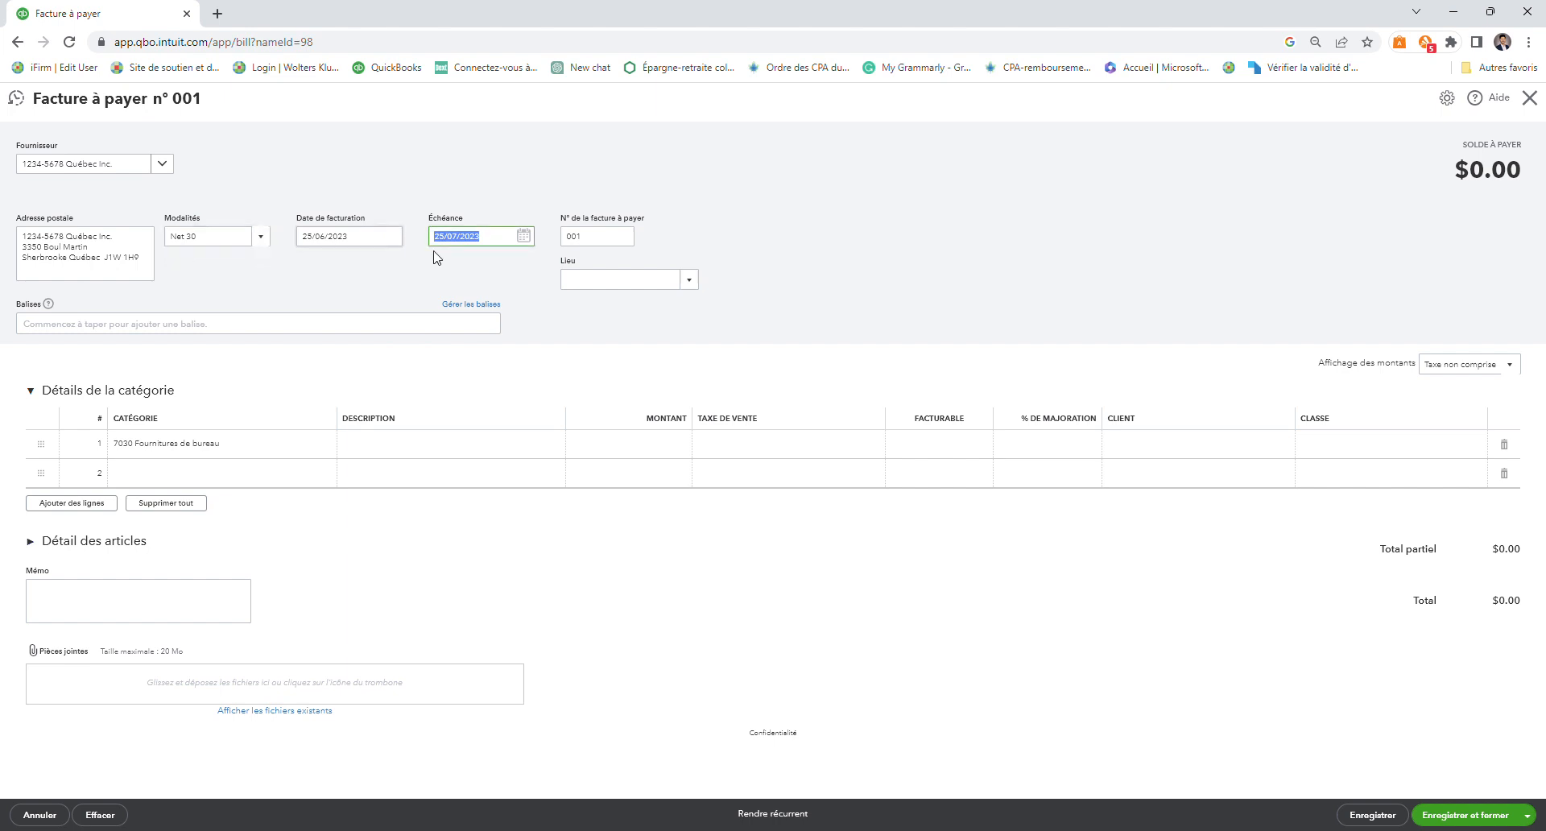
{"action": "left_click", "coordinate": [690, 281]}
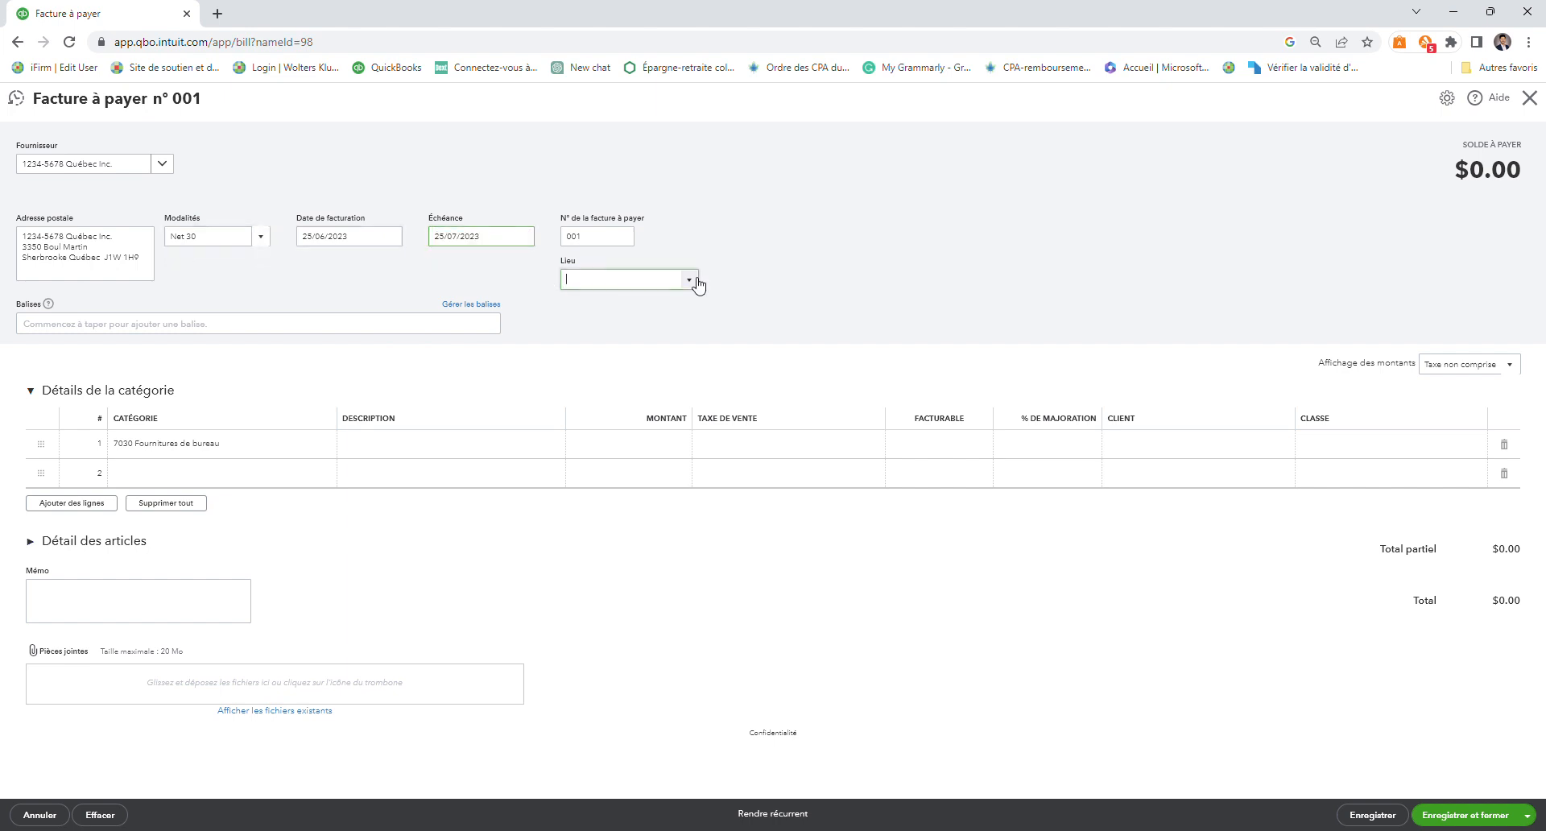
{"action": "left_click", "coordinate": [694, 282]}
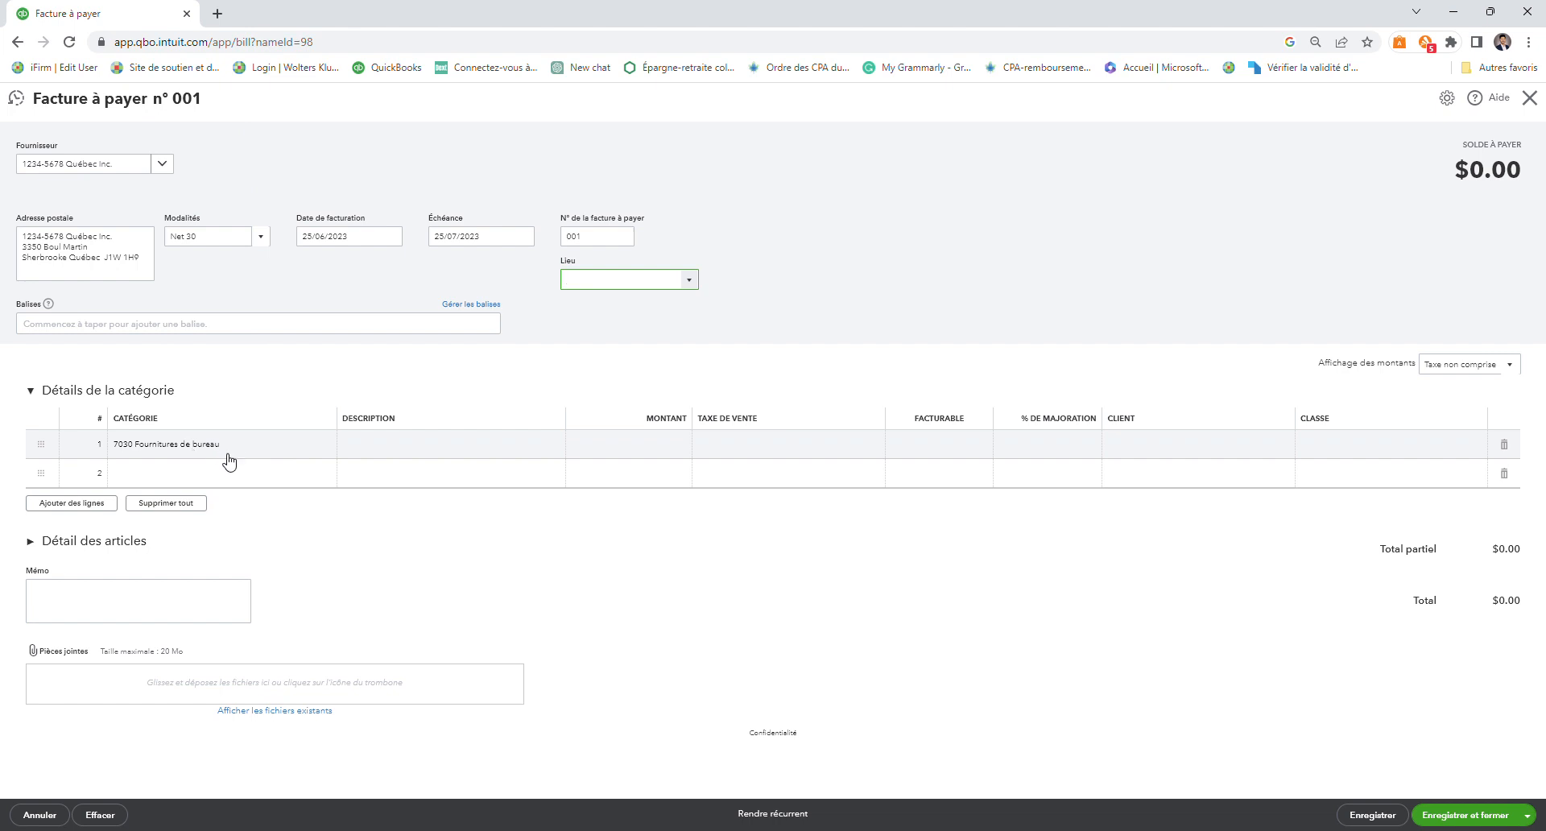
Set line 1 to 7040 Honoraires professionnels, described 'tenue de livre jan et fév 2023'
{"action": "left_click", "coordinate": [291, 458]}
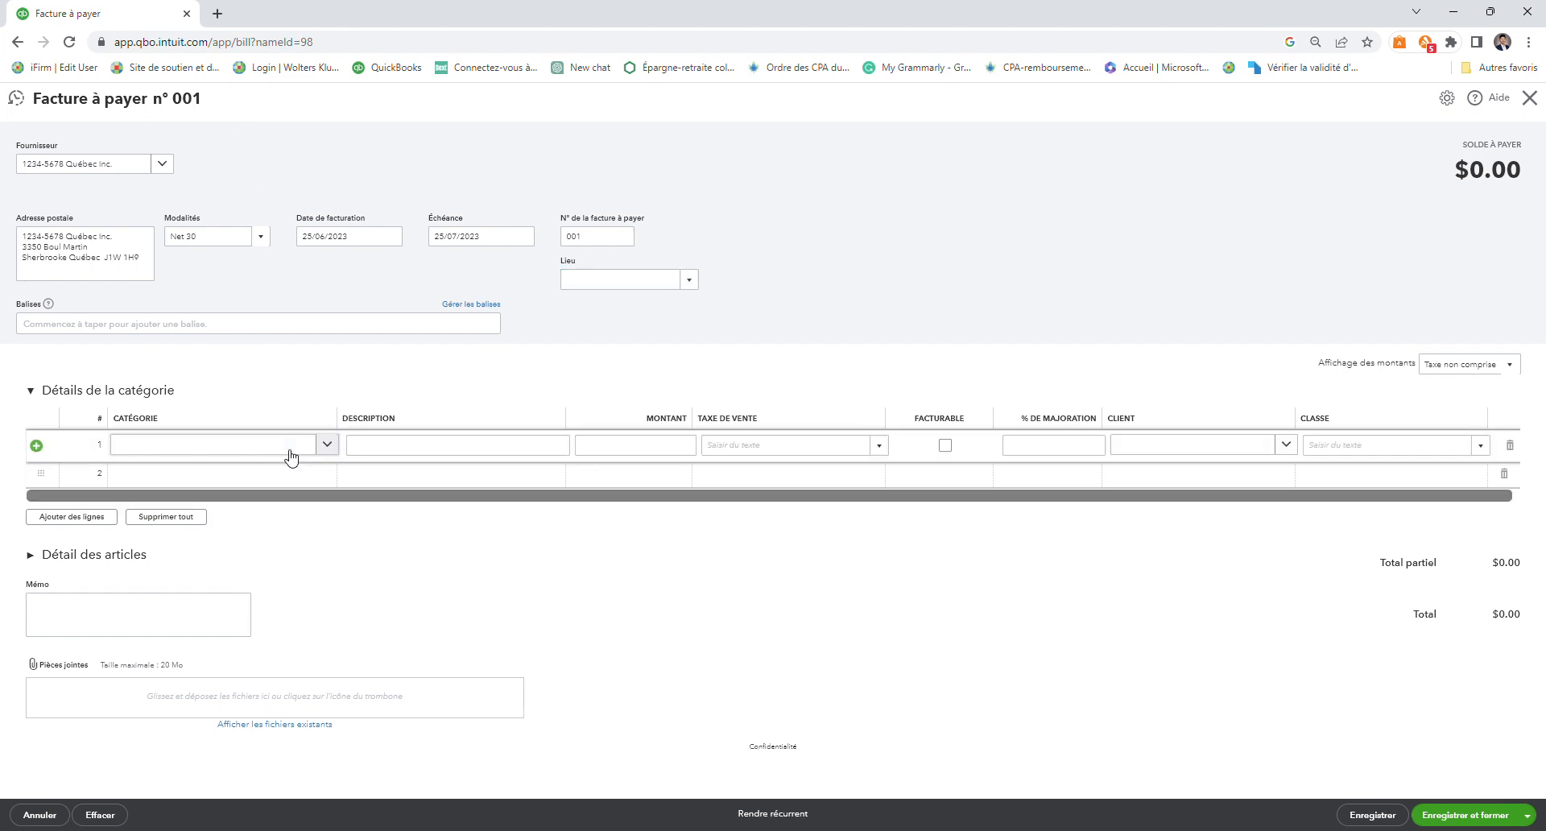
{"action": "left_click", "coordinate": [327, 448]}
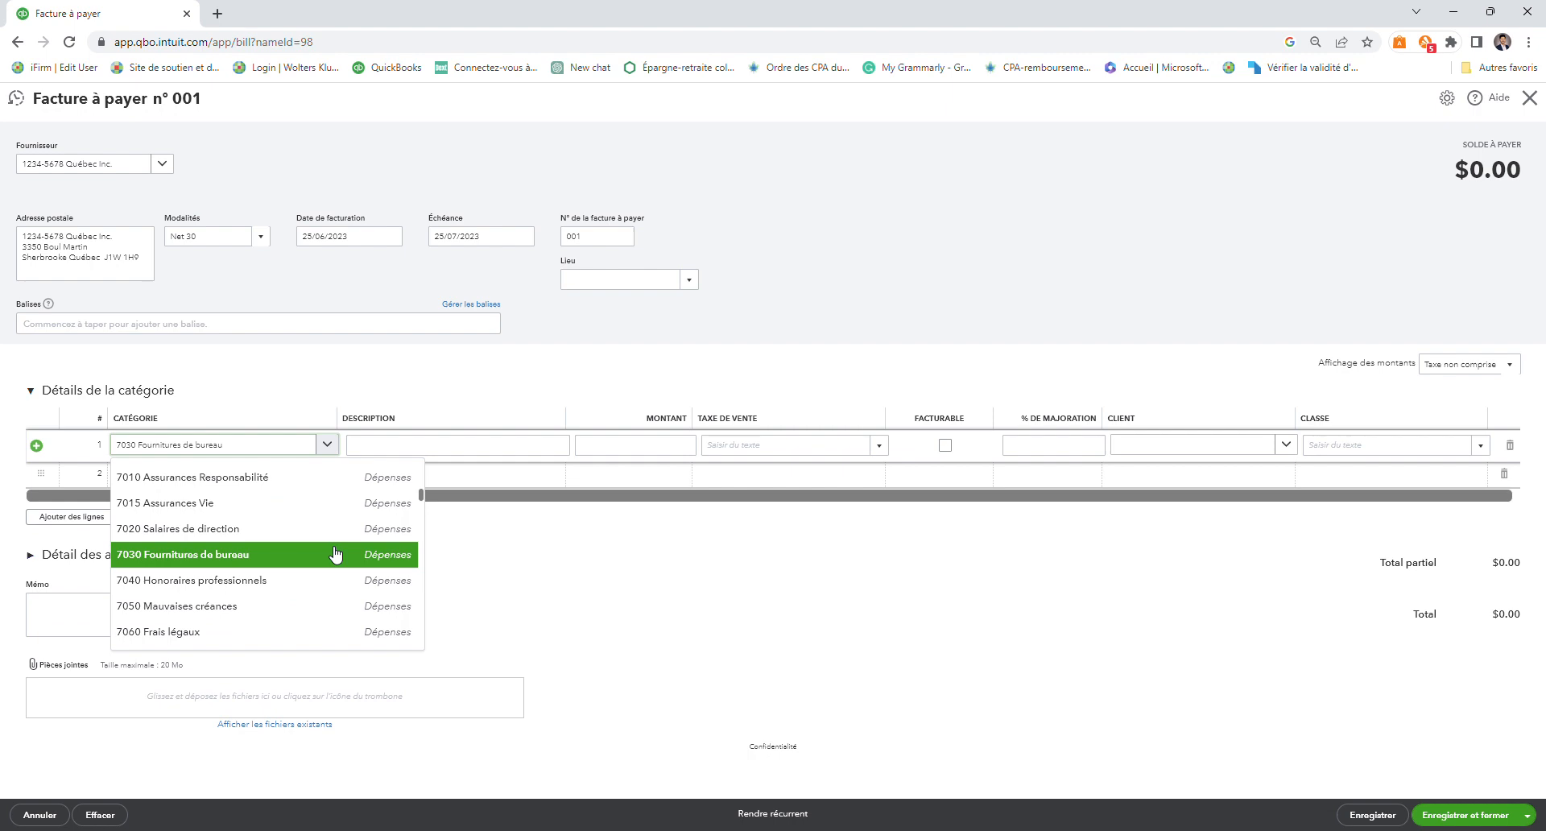
{"action": "left_click", "coordinate": [243, 582]}
{"action": "left_click", "coordinate": [463, 448]}
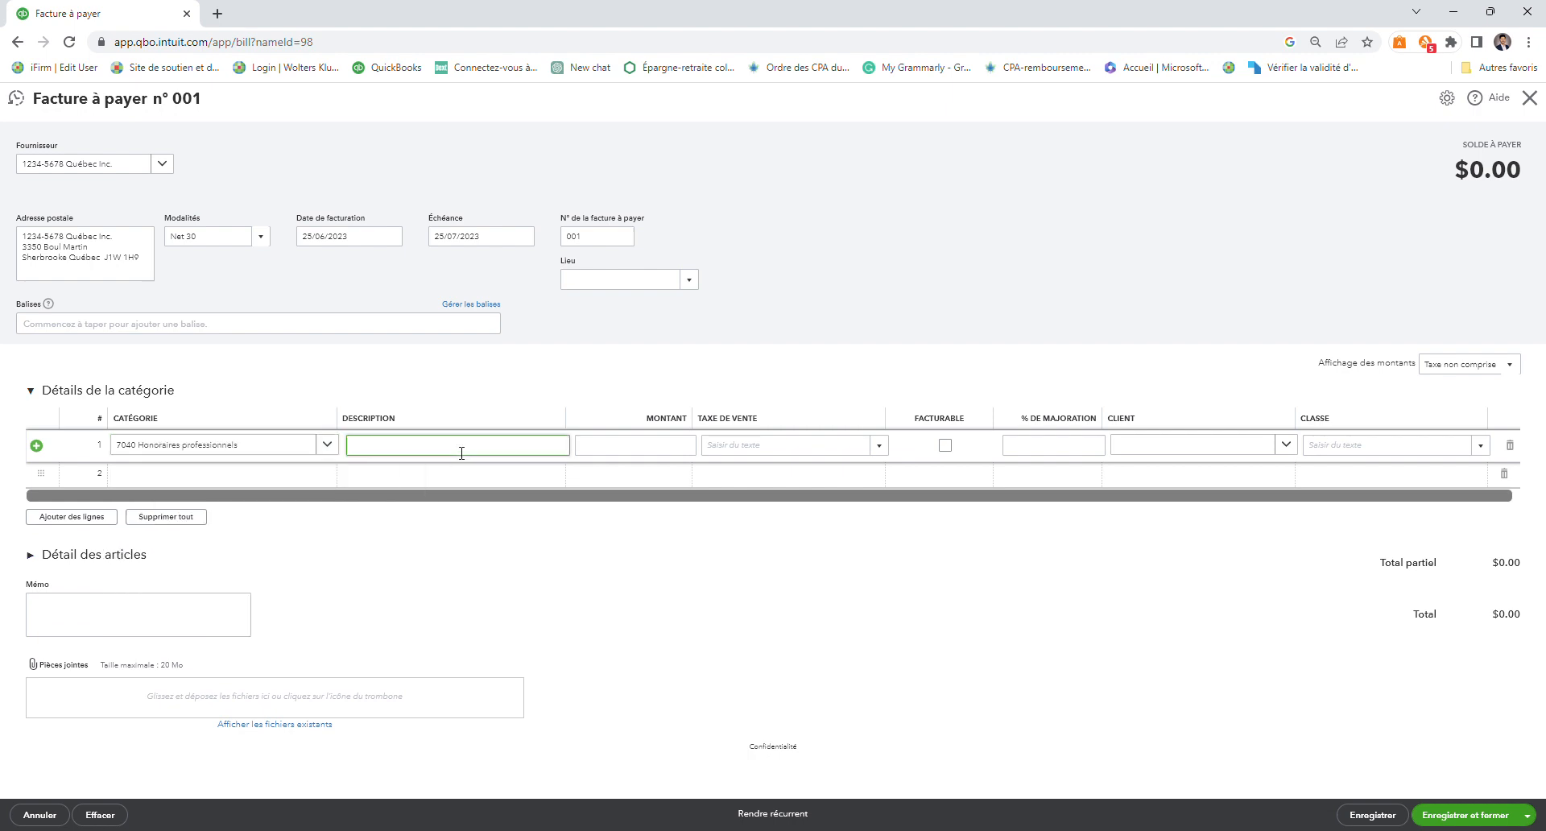
{"action": "type", "text": "tenue de livre jan et fév 2023"}
Give line 1 an amount of 1000 with TPS/TVQ QC - 9,975 sales tax
{"action": "left_click", "coordinate": [662, 448]}
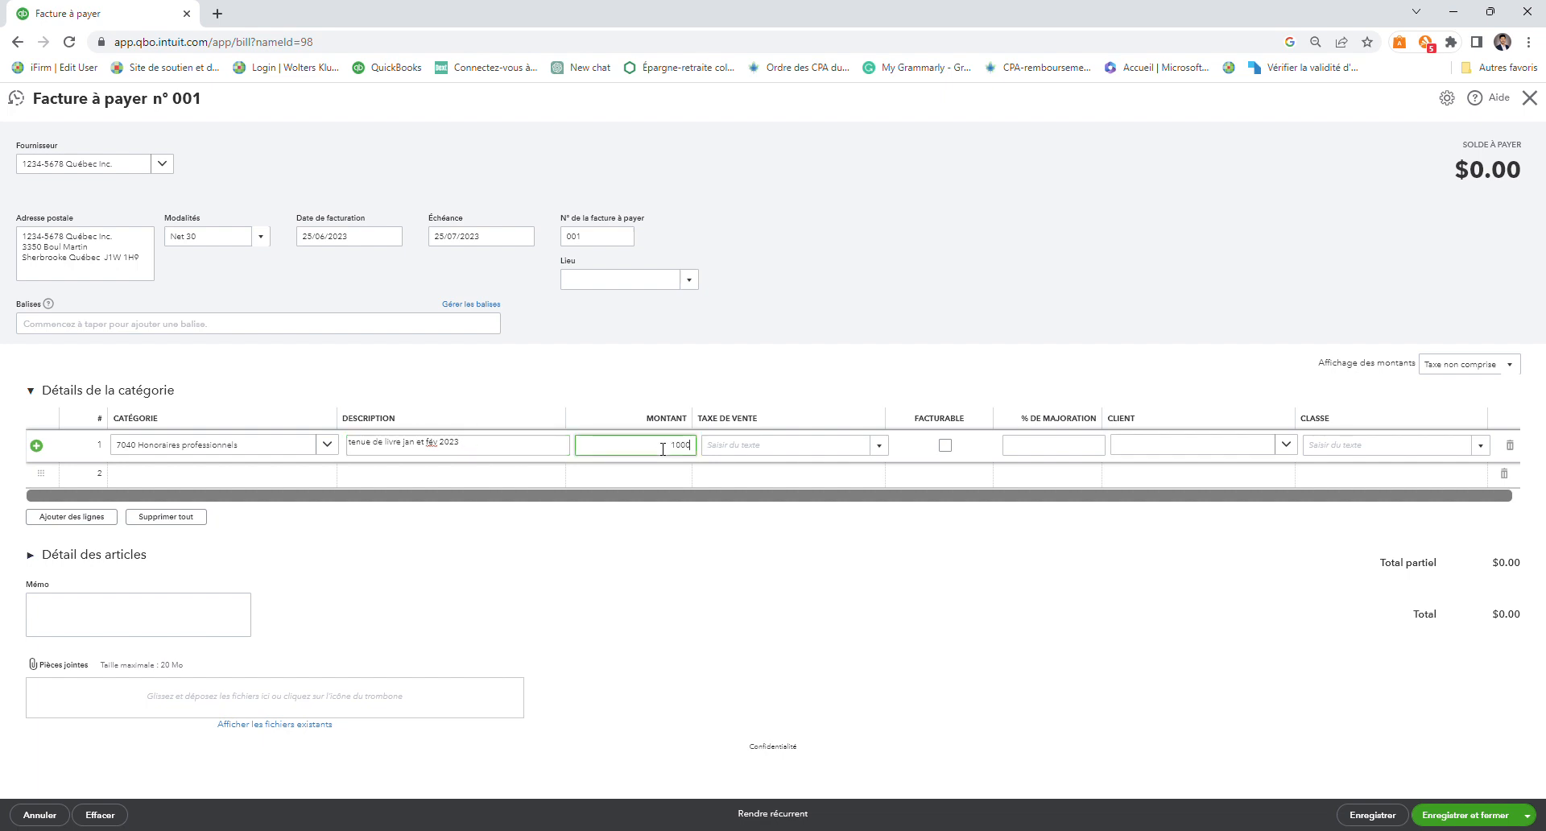
{"action": "type", "text": "1000"}
{"action": "key", "text": "Tab"}
{"action": "left_click", "coordinate": [880, 445]}
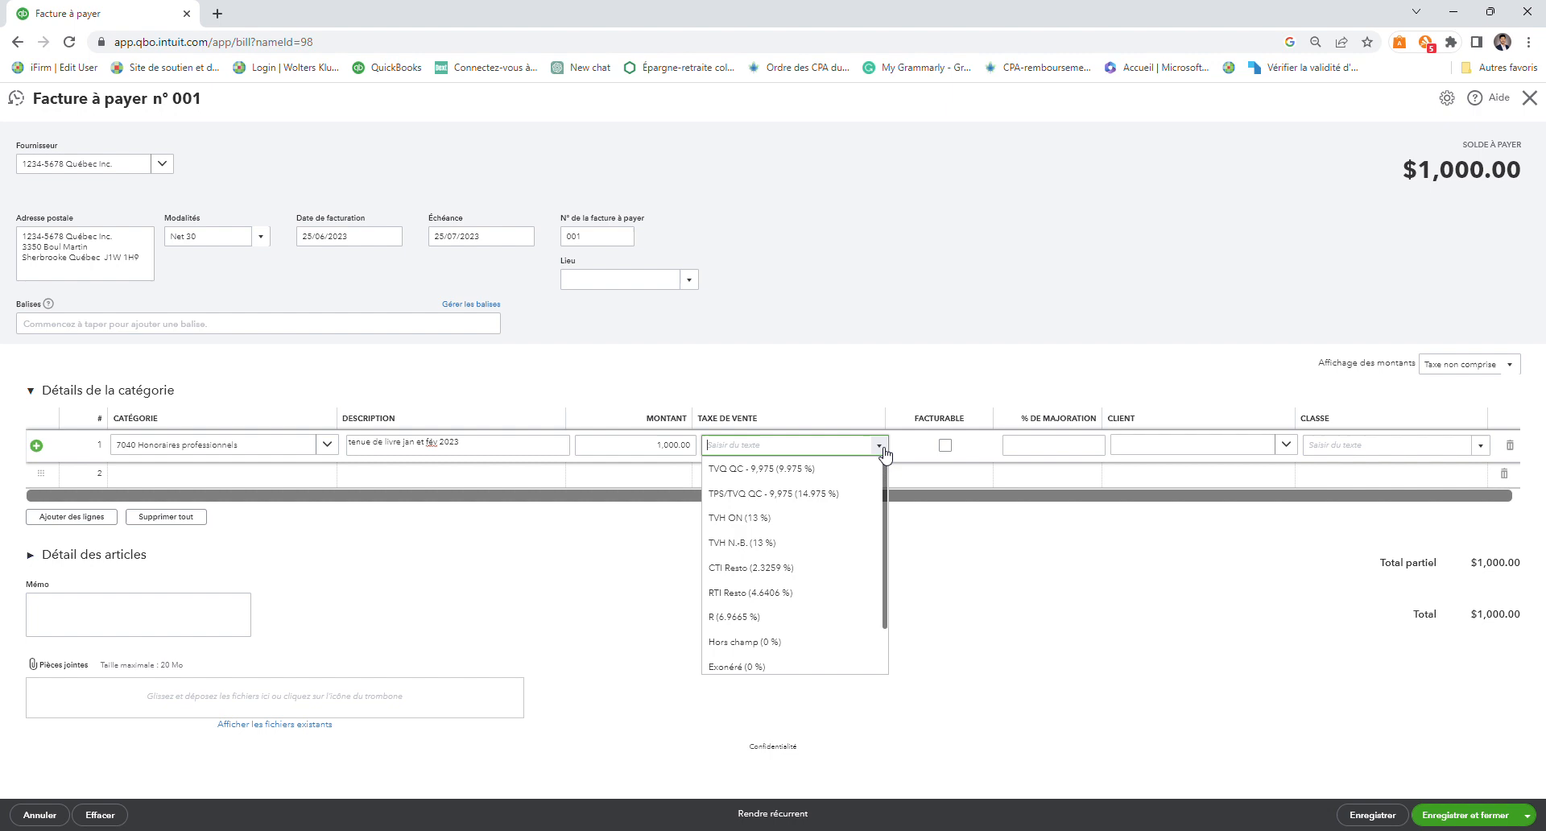
{"action": "left_click", "coordinate": [816, 504]}
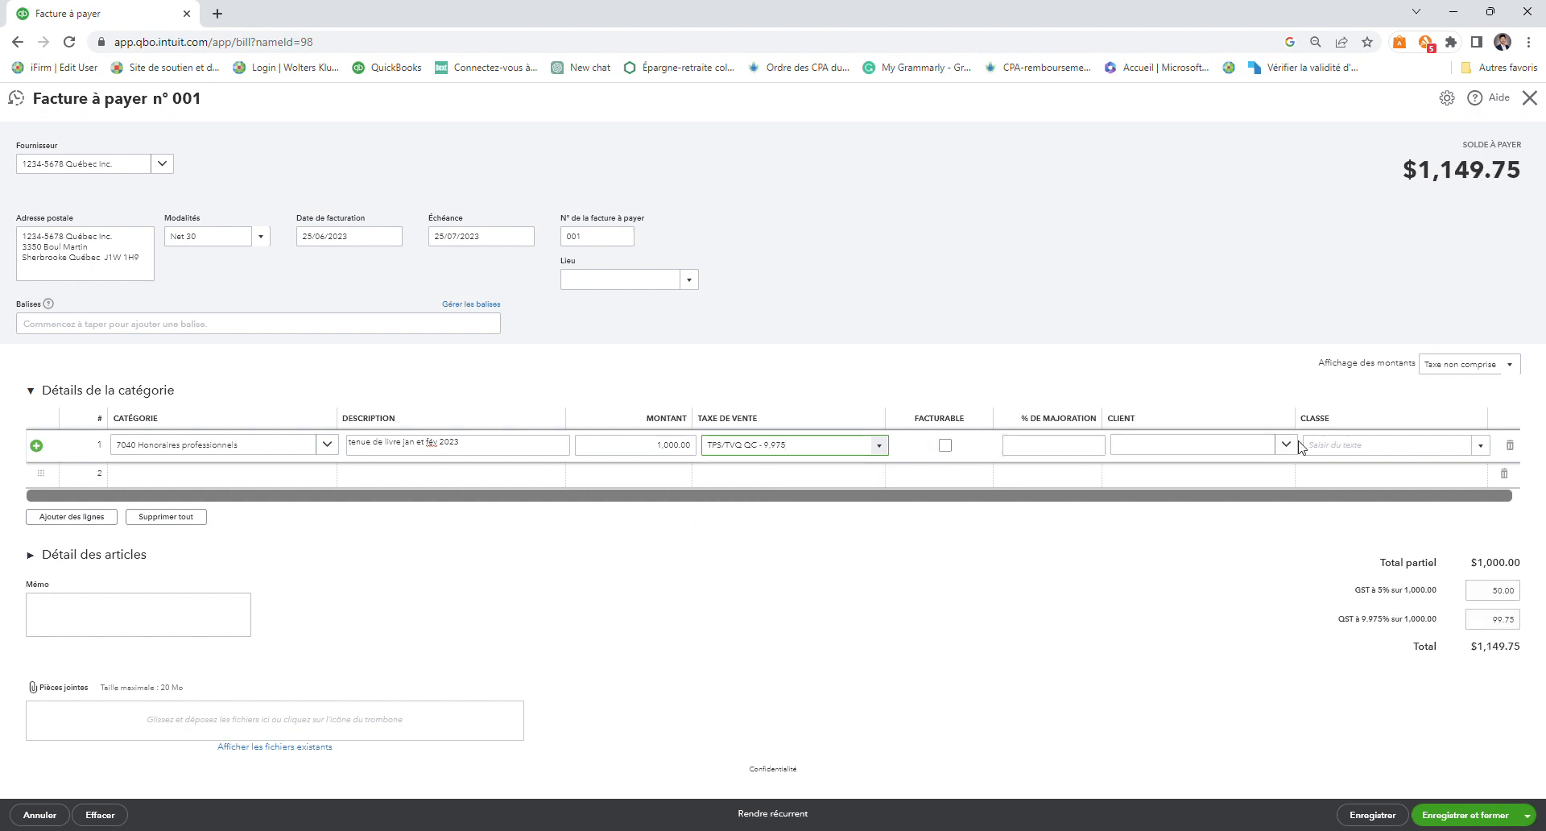
{"action": "left_click", "coordinate": [1477, 446]}
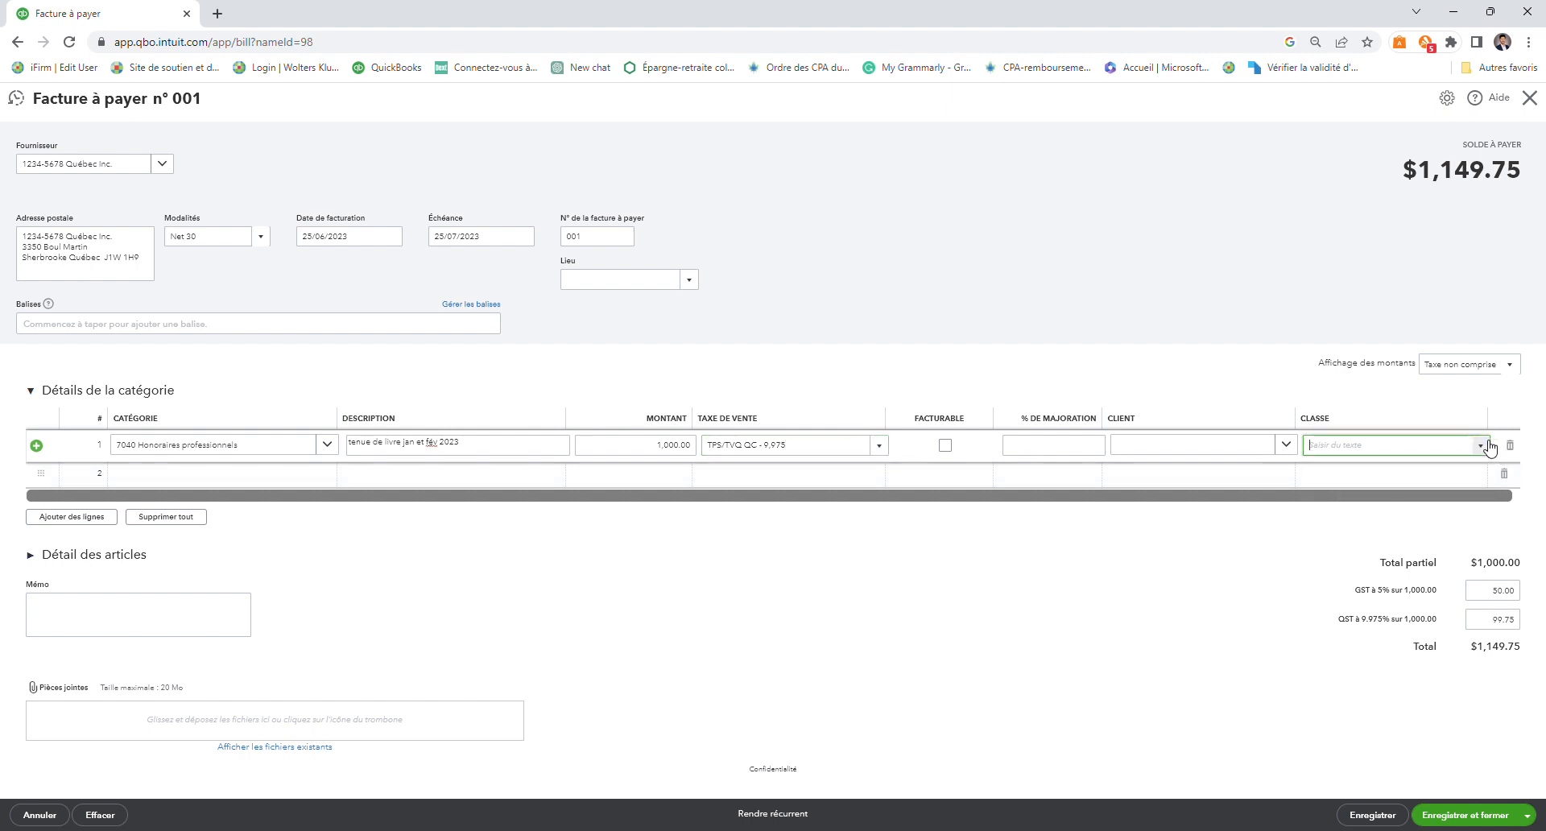
{"action": "left_click", "coordinate": [1206, 358]}
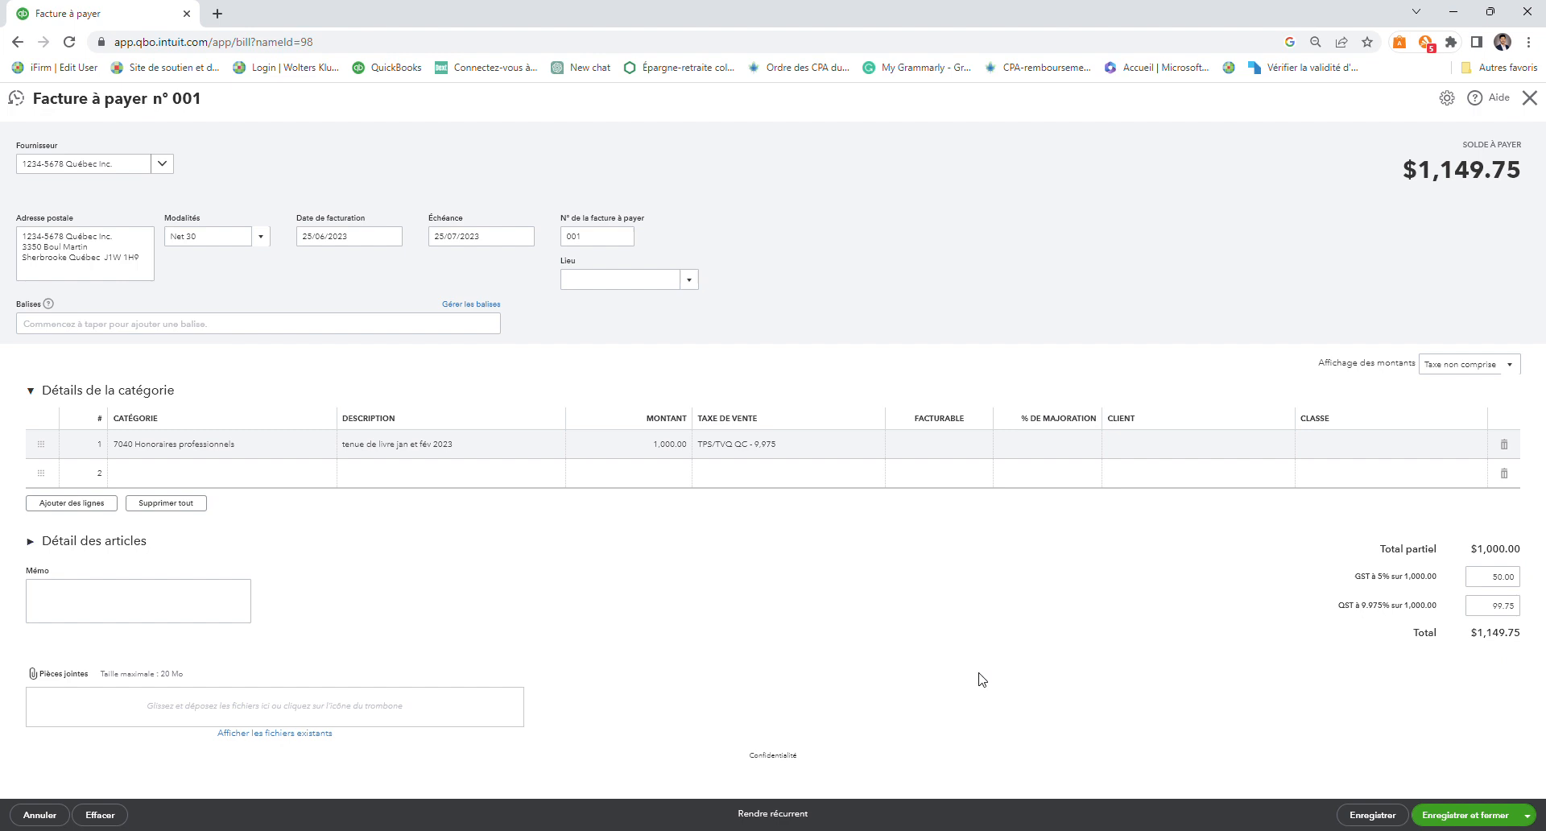
Save and close bill 001 totalling $1,149.75
{"action": "left_click", "coordinate": [1478, 818]}
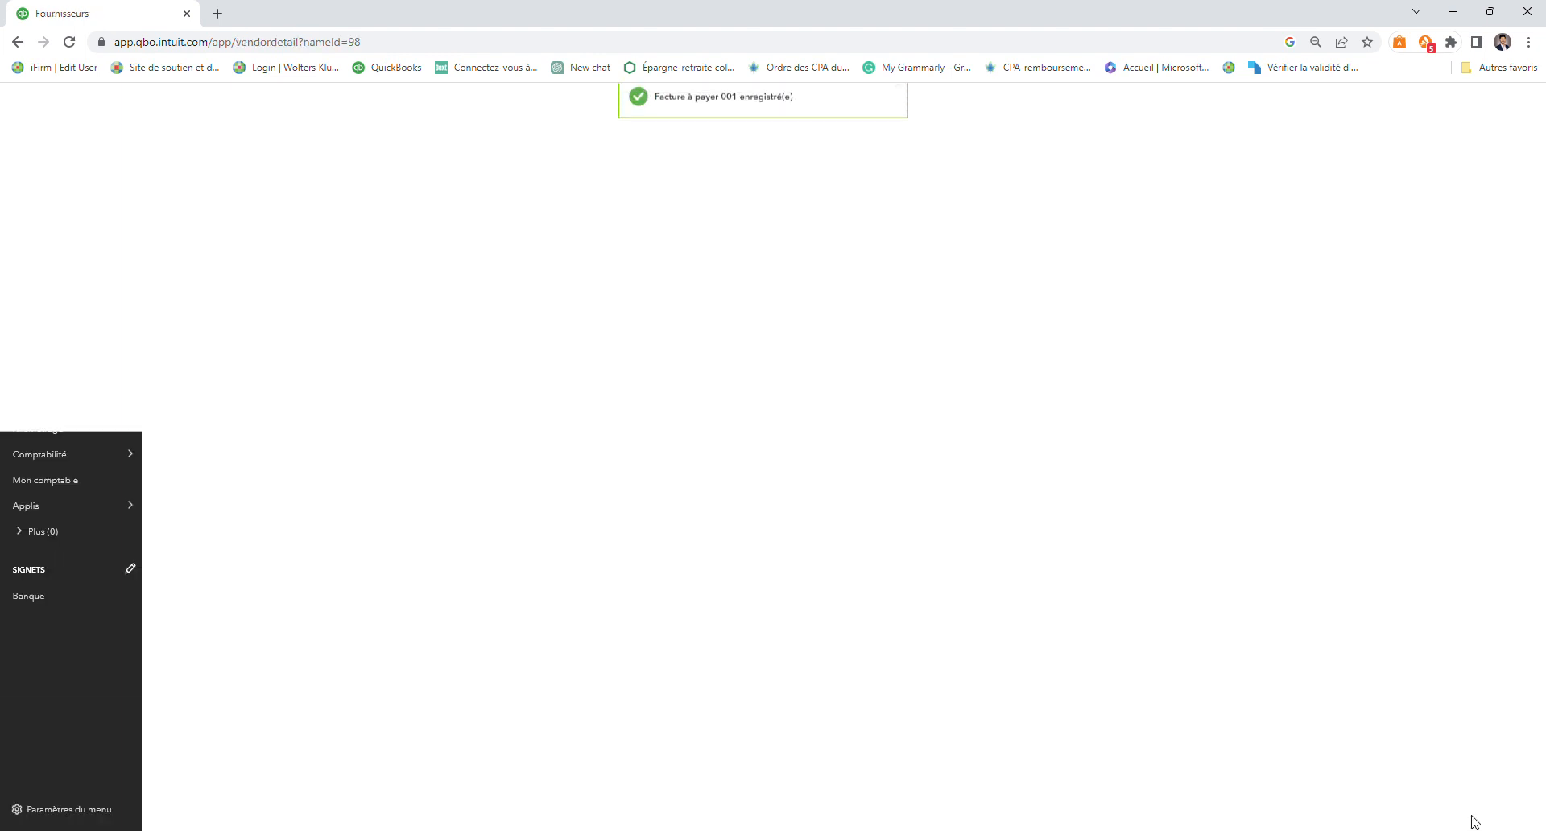